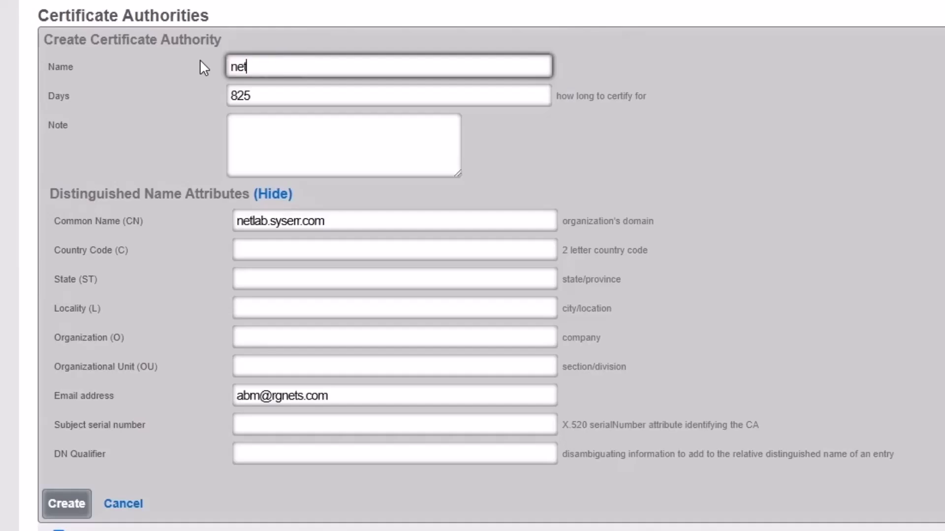
# Step: Create the certificate authority netlab.syserr.com with country code US, state Kentucky and locality Louisville
pyautogui.write('.syserr.com')
pyautogui.click(293, 245)
pyautogui.write('US')
pyautogui.press('Tab')
pyautogui.write('Kentucky')
pyautogui.press('Tab')
pyautogui.write('Louisville')
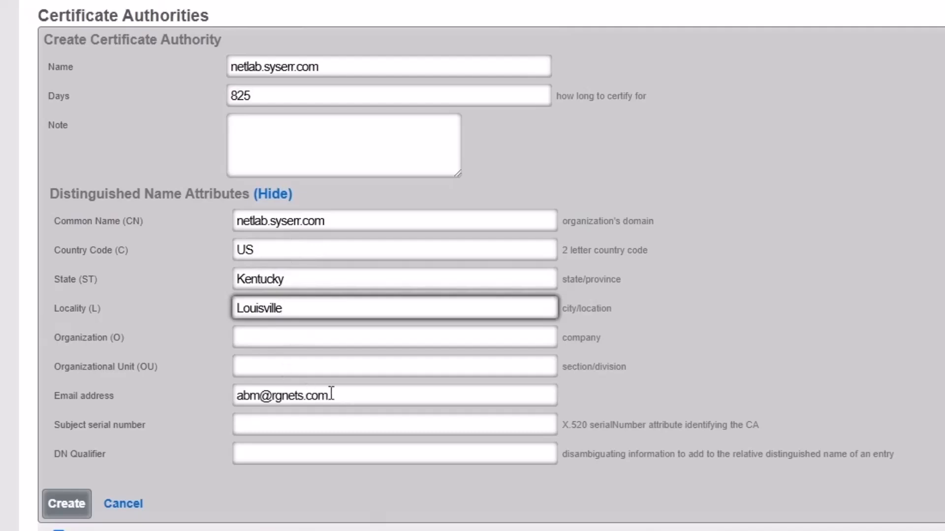
pyautogui.moveTo(331, 394); pyautogui.dragTo(230, 392)
pyautogui.click(230, 393)
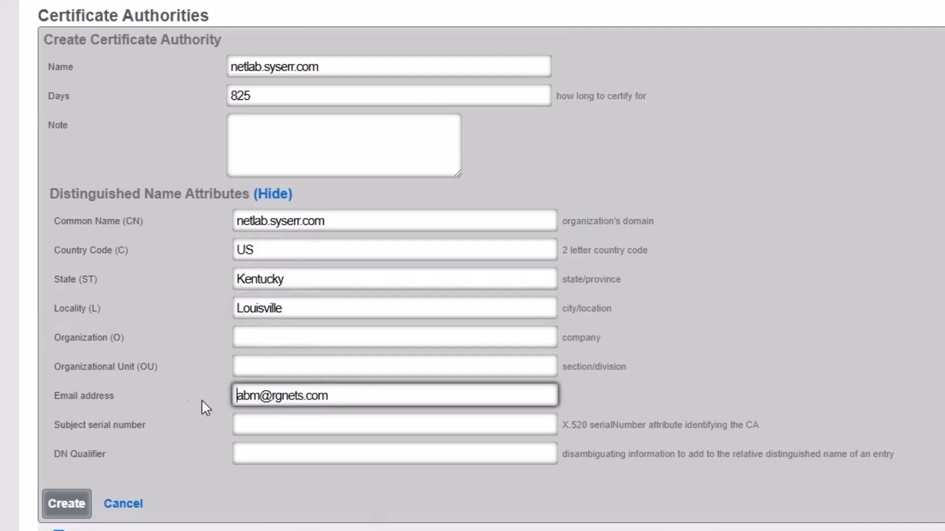
pyautogui.click(60, 509)
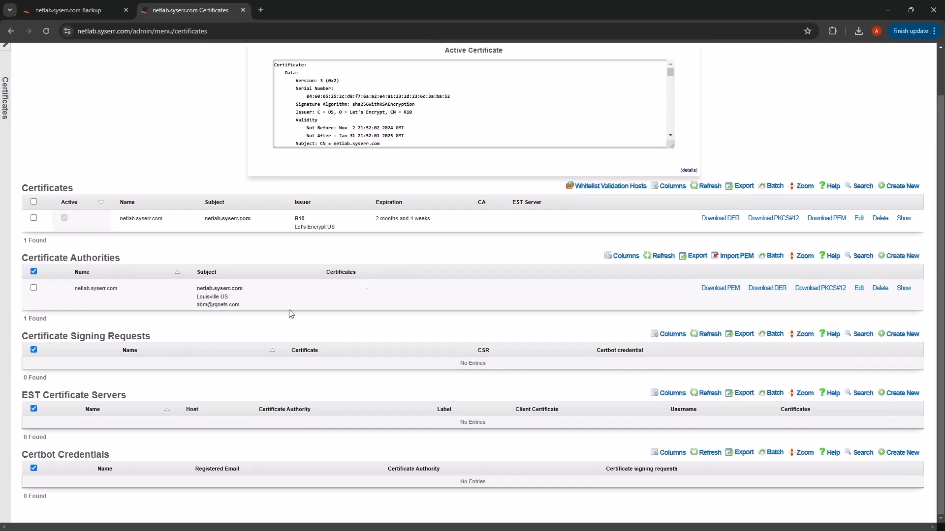
# Step: Create a virtualization host named netlab.syserr.com, keeping the default autostart delay and virtual switches
pyautogui.scroll(1, 289, 314)
pyautogui.moveTo(299, 71)
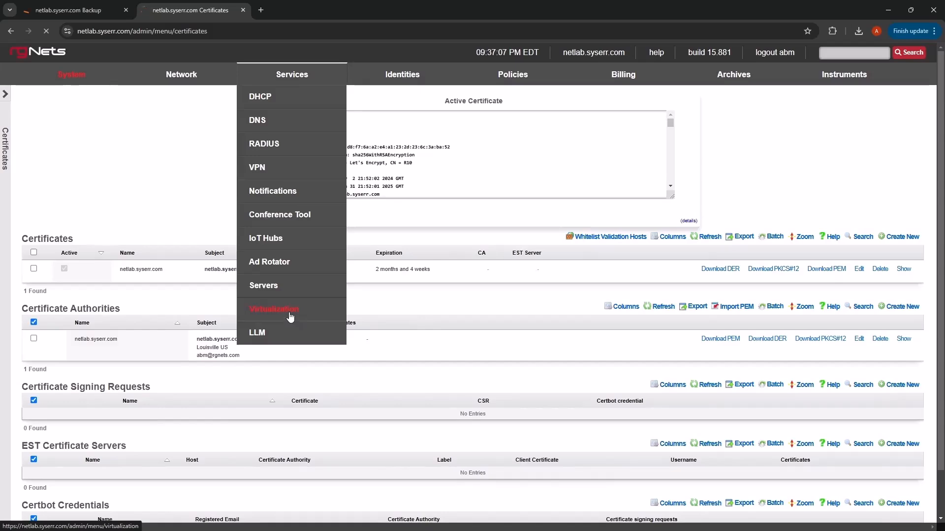
pyautogui.click(291, 317)
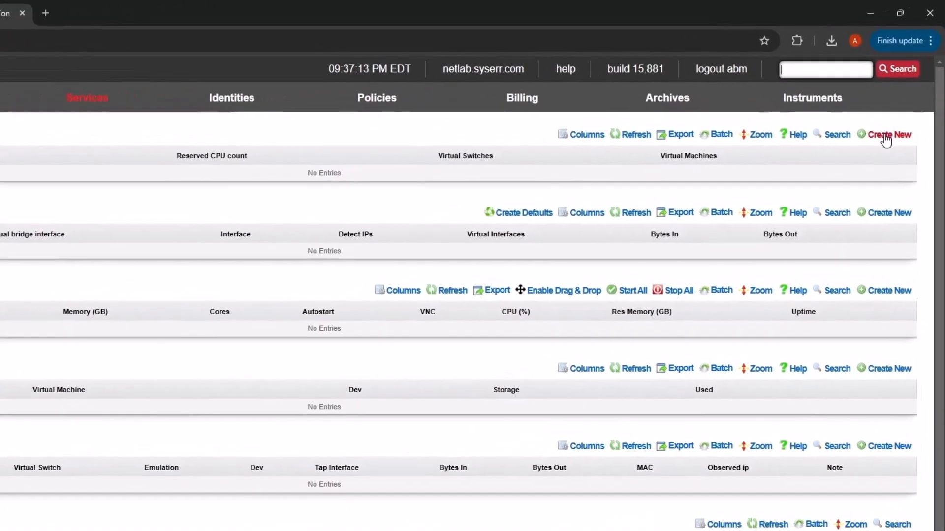
pyautogui.click(902, 102)
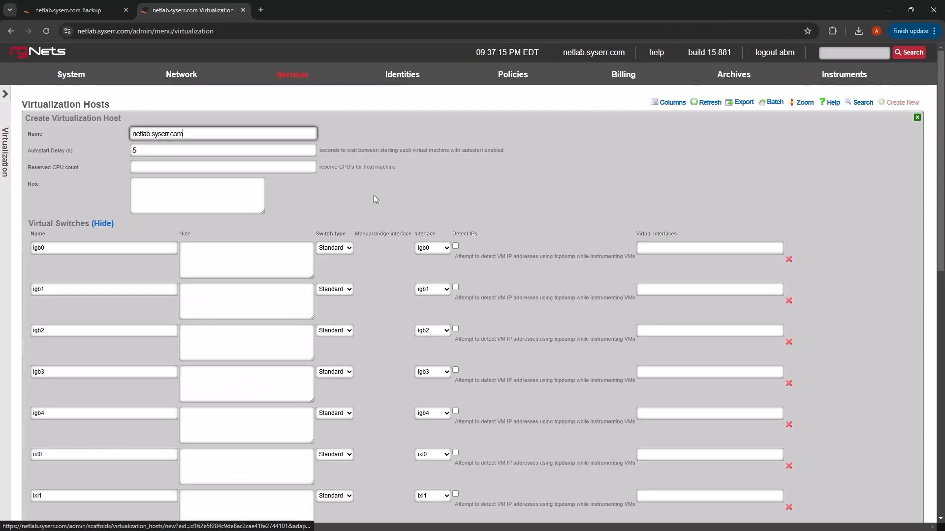
pyautogui.scroll(-3, 357, 201)
pyautogui.scroll(-3, 358, 205)
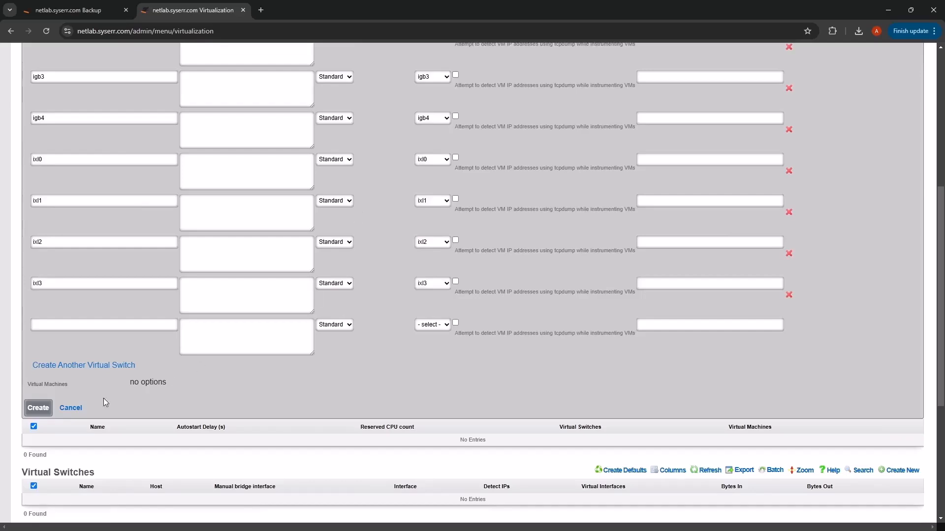
pyautogui.click(37, 408)
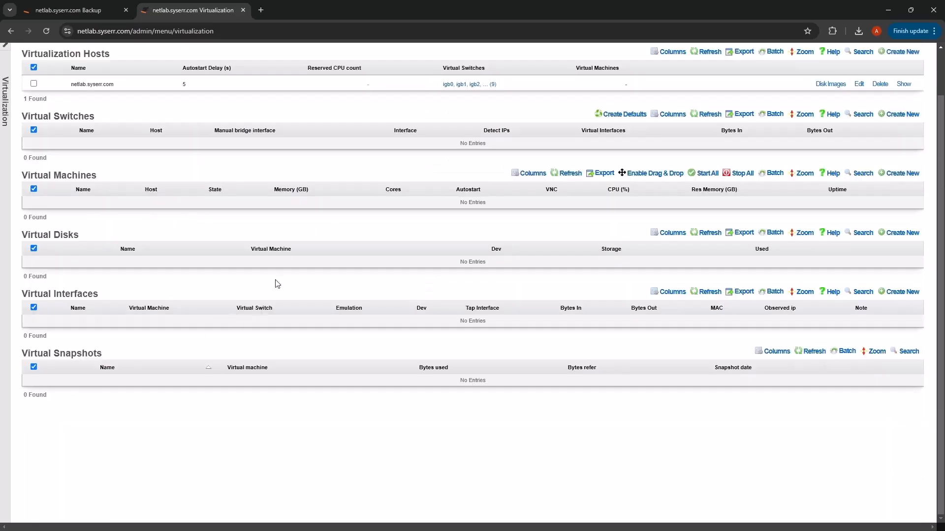
pyautogui.scroll(1, 278, 241)
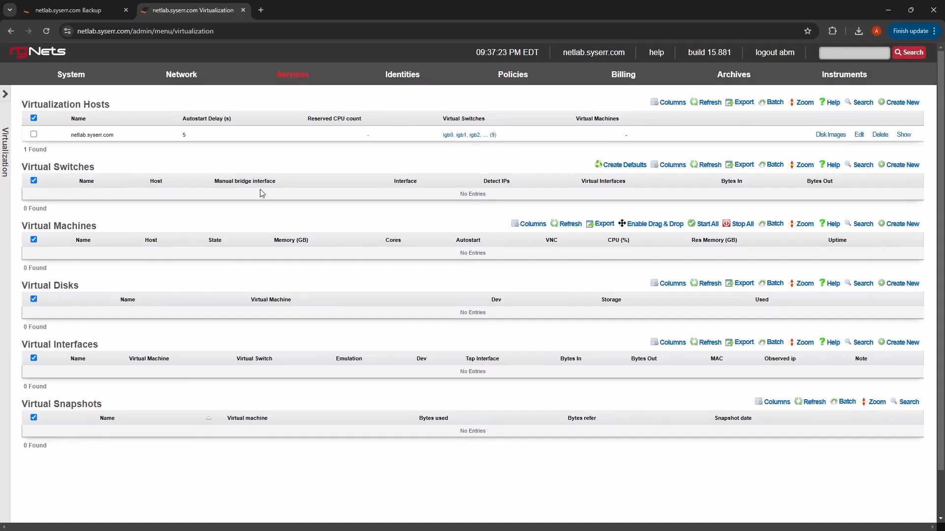
# Step: Test and apply the config template "Example: 06 Download Rxg Openwifi Image Config" among the backup settings
pyautogui.moveTo(71, 81)
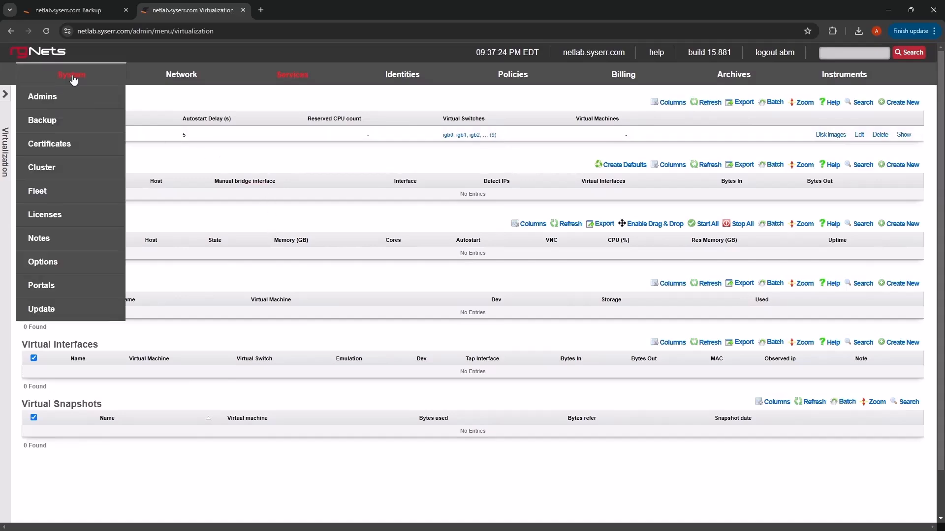
pyautogui.click(53, 127)
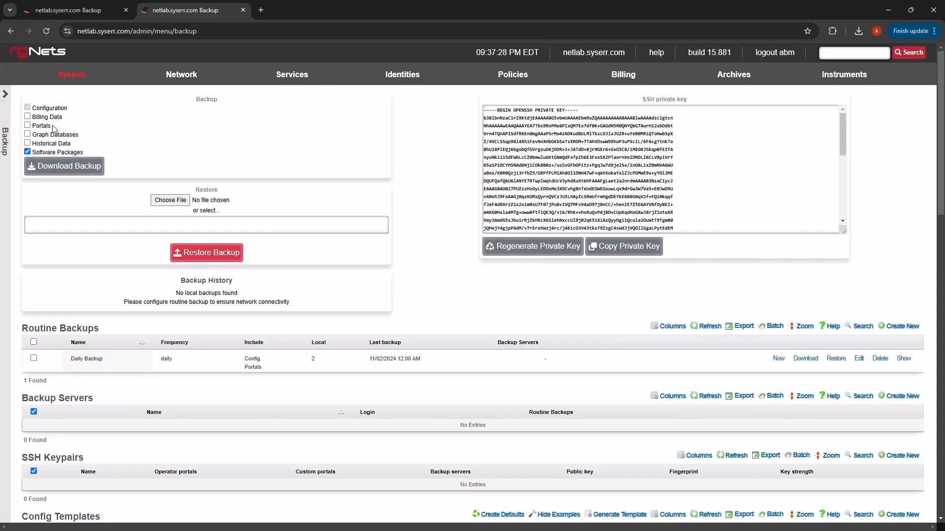
pyautogui.scroll(-6, 306, 257)
pyautogui.scroll(-12, 306, 257)
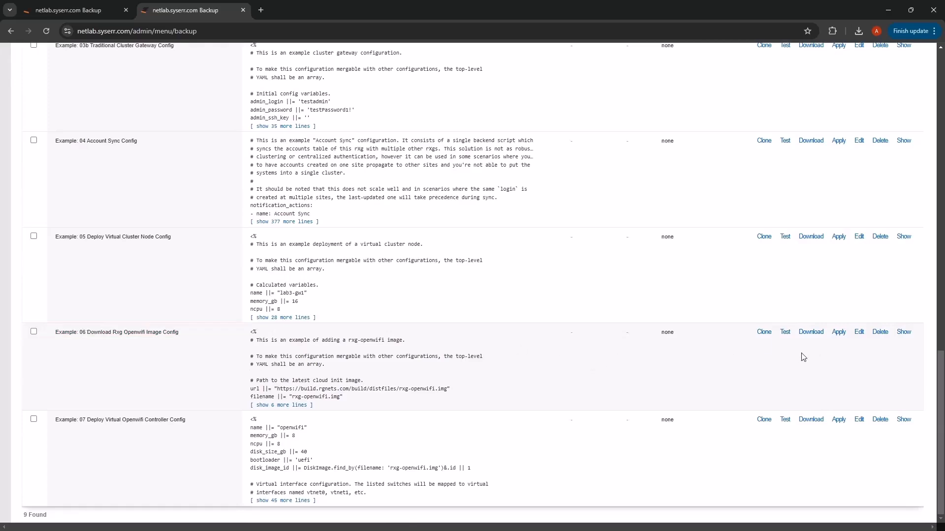
pyautogui.click(785, 332)
pyautogui.doubleClick(628, 352)
pyautogui.click(838, 343)
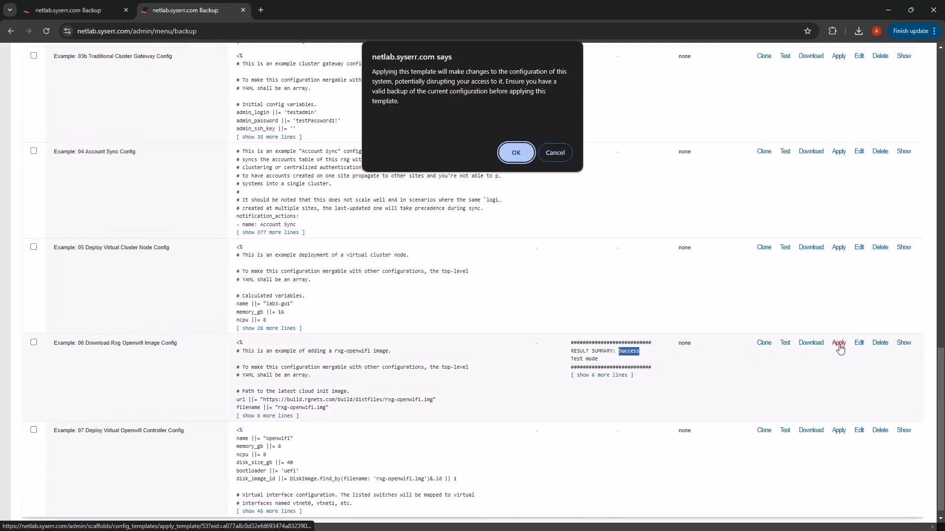
pyautogui.click(516, 153)
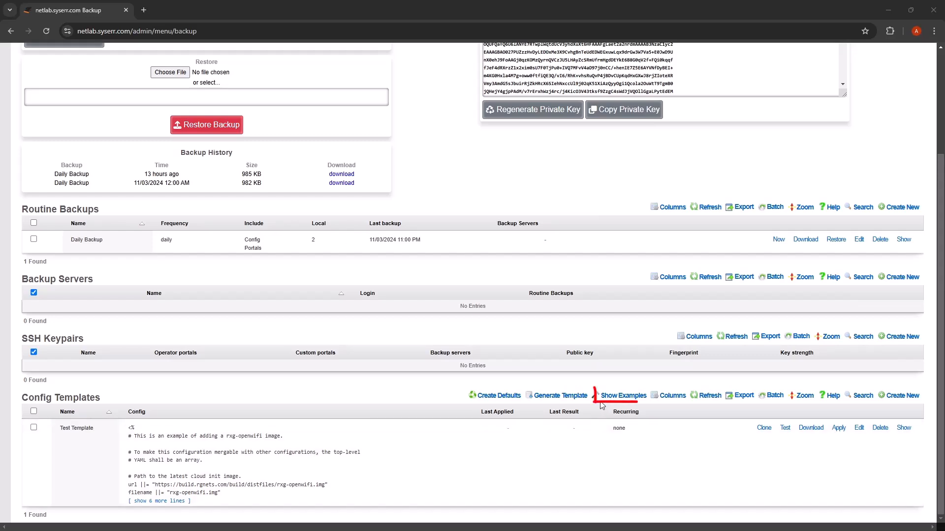
# Step: Show the example config templates and look through the list
pyautogui.click(639, 400)
pyautogui.scroll(-15, 639, 399)
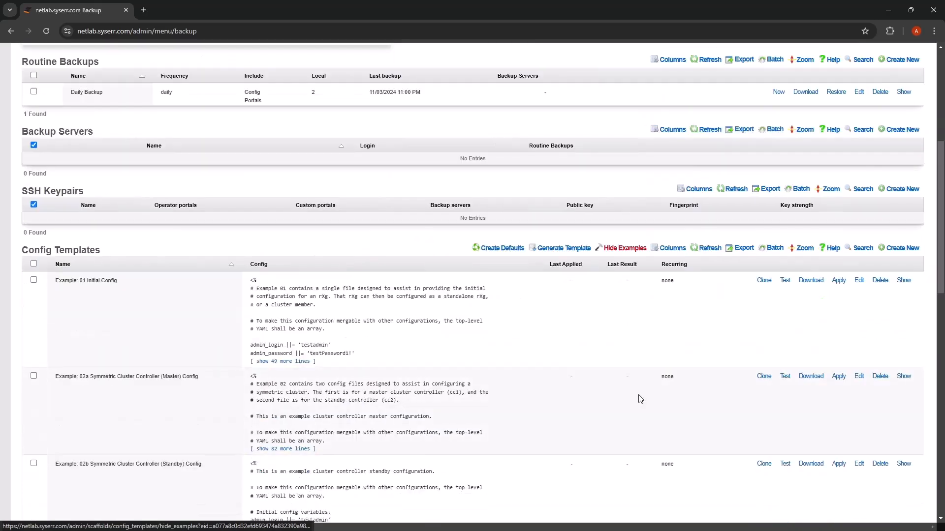
pyautogui.scroll(-3, 639, 399)
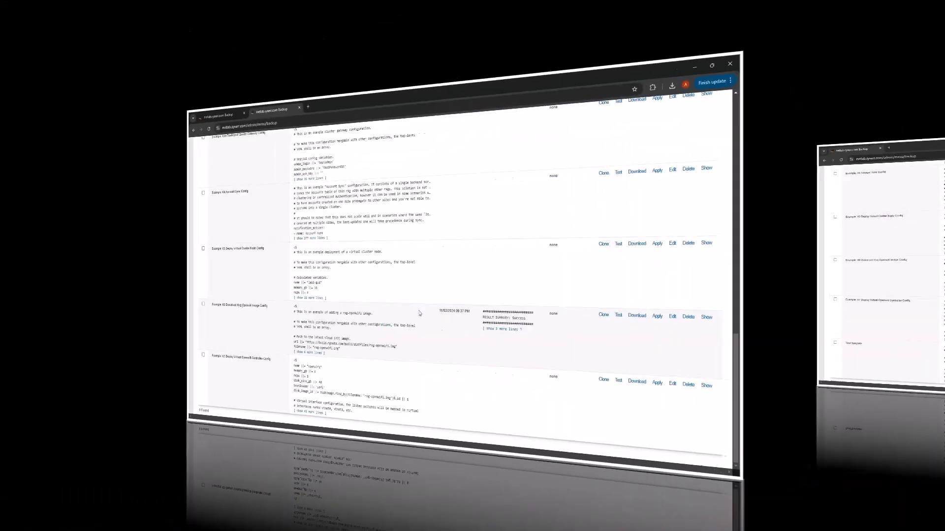
# Step: Open the disk images of the netlab.syserr.com virtualization host and check the status of rxg-openwifi.img
pyautogui.scroll(15, 263, 123)
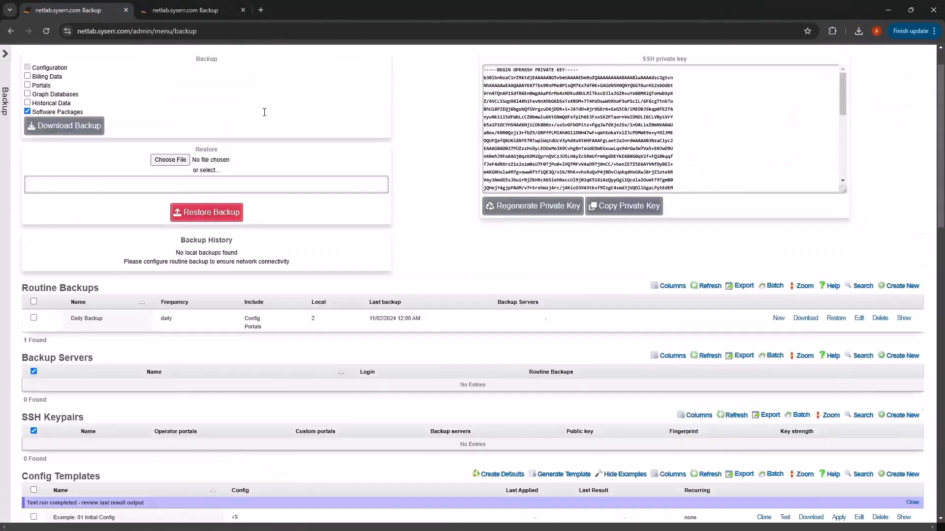
pyautogui.moveTo(281, 74)
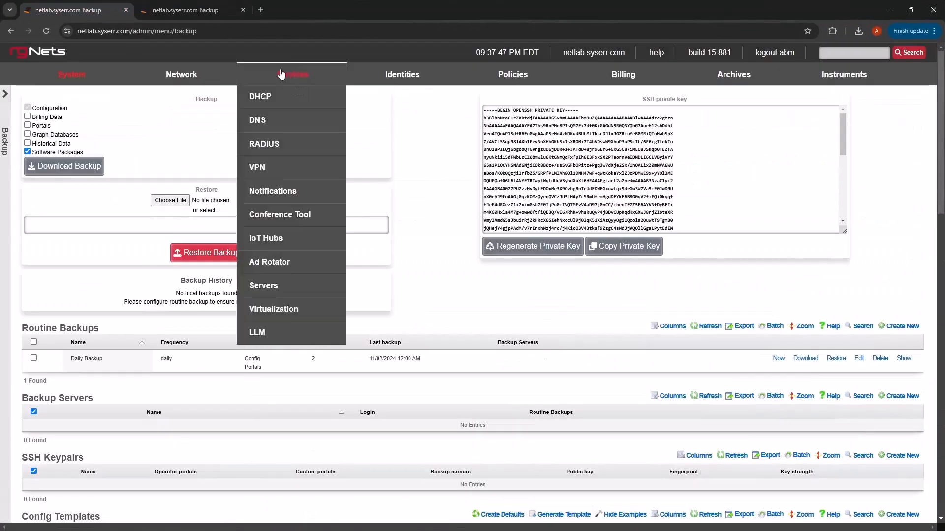
pyautogui.click(298, 315)
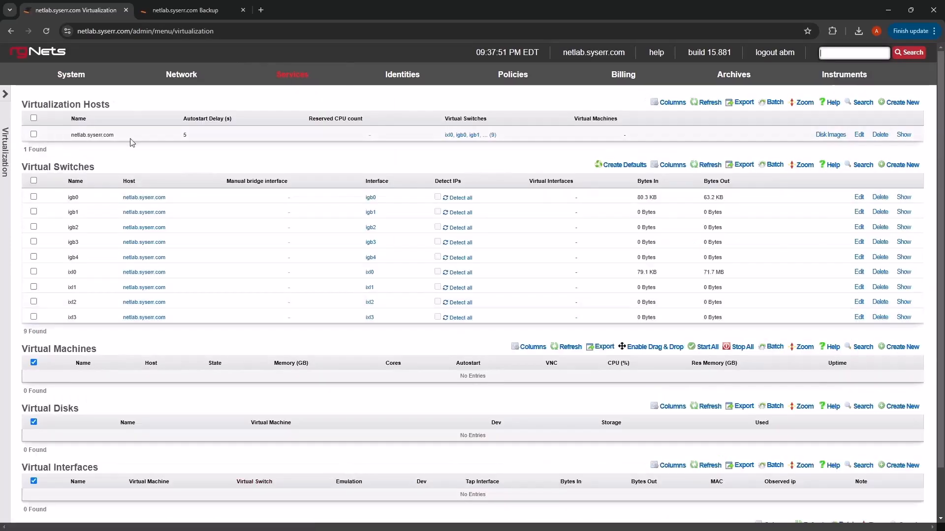
pyautogui.click(831, 134)
pyautogui.moveTo(768, 148)
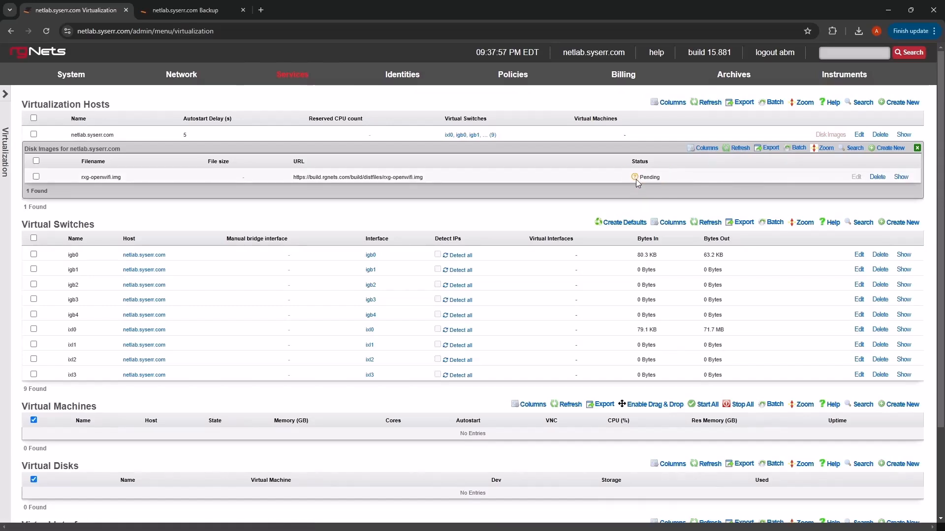
# Step: Edit the "Example: 07 Deploy Virtual Openwifi Controller Config" template so that mapped_switches lists only "igb0"
pyautogui.click(196, 13)
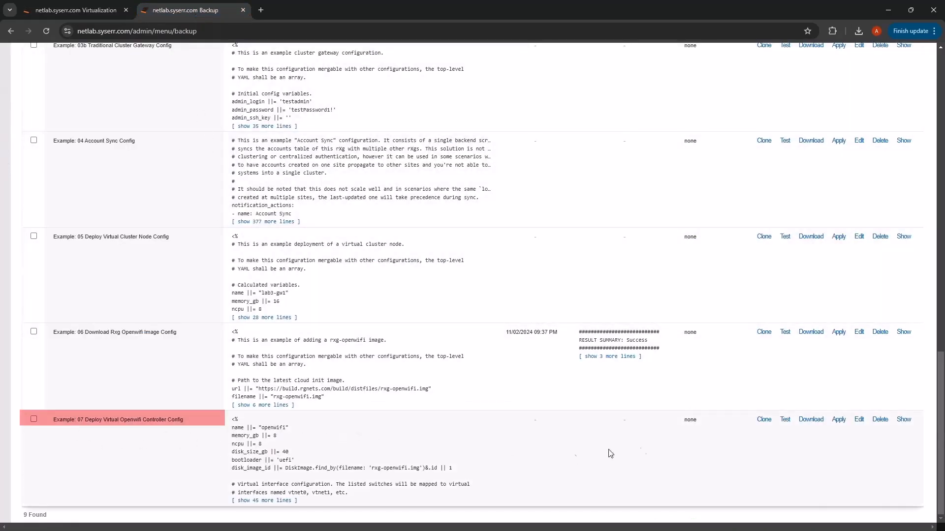
pyautogui.click(858, 419)
pyautogui.scroll(-10, 86, 388)
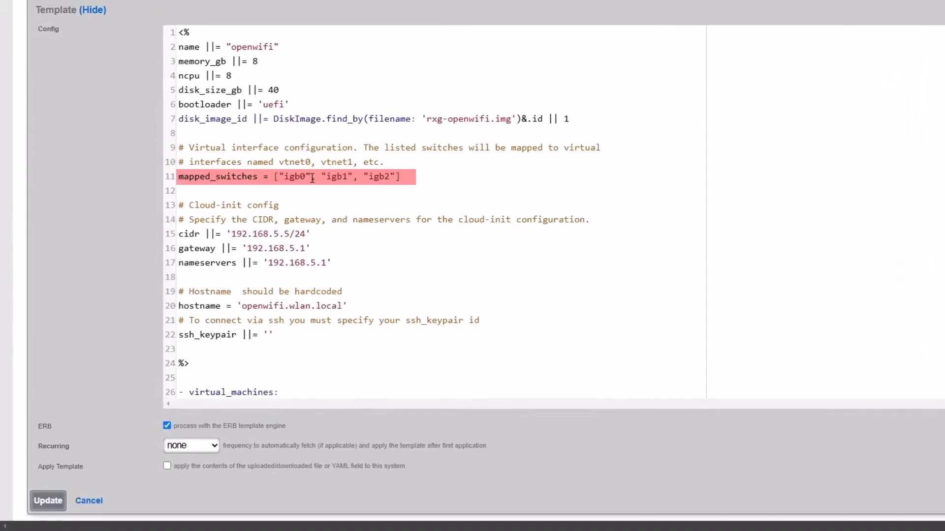
pyautogui.moveTo(312, 177); pyautogui.dragTo(396, 177)
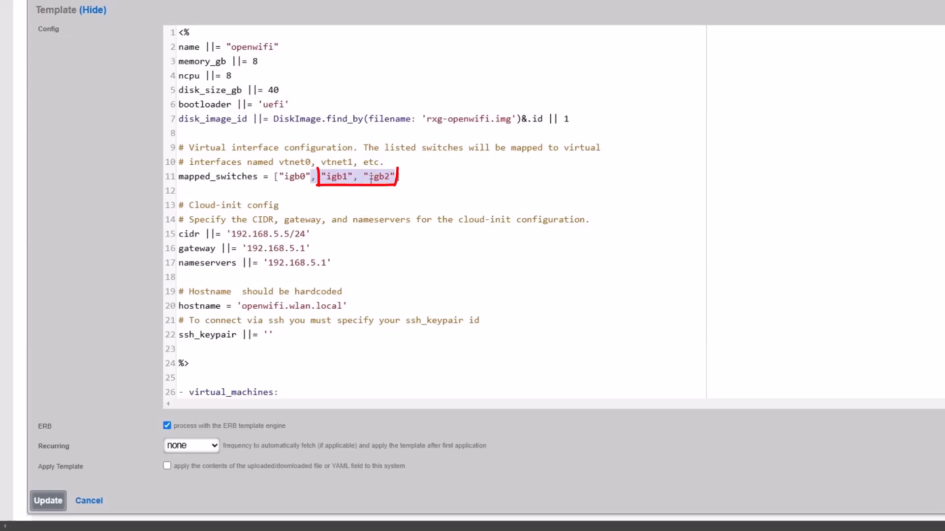
pyautogui.press('Delete')
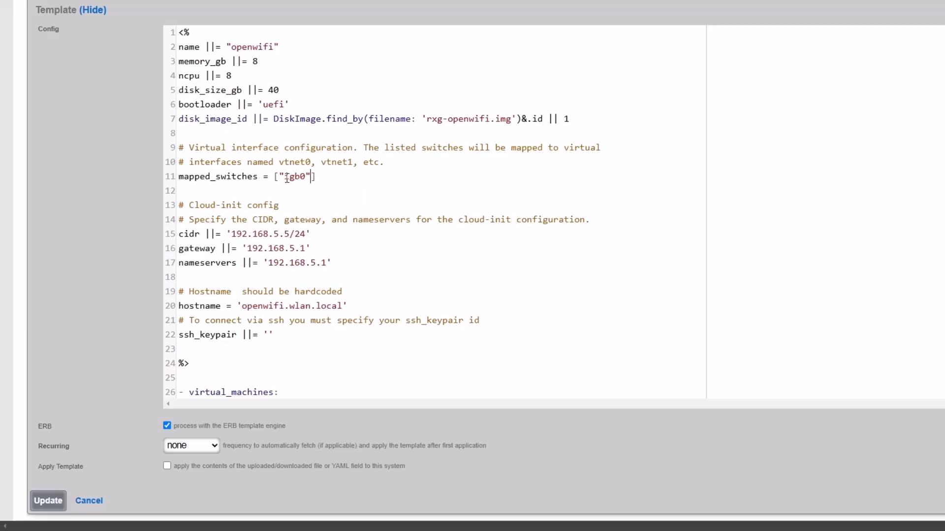
pyautogui.moveTo(285, 177); pyautogui.dragTo(306, 177)
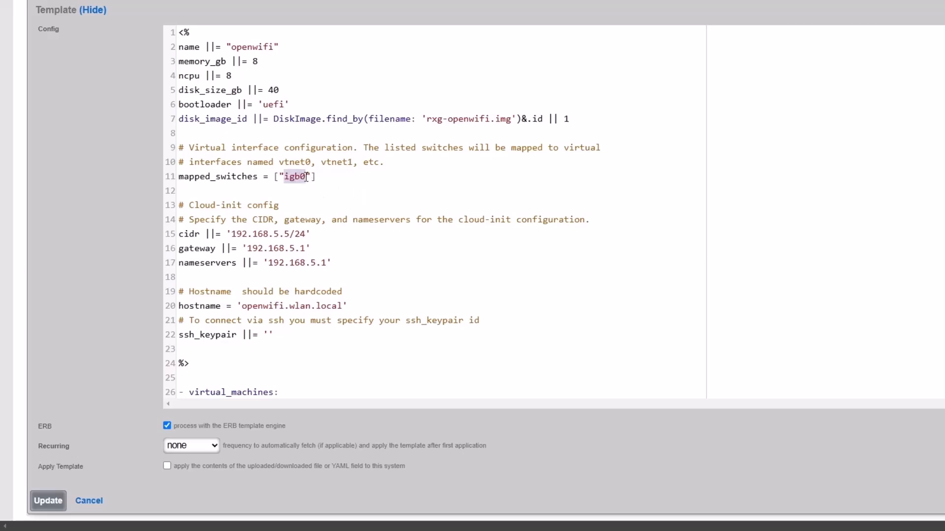
pyautogui.click(315, 176)
pyautogui.moveTo(231, 235); pyautogui.dragTo(297, 234)
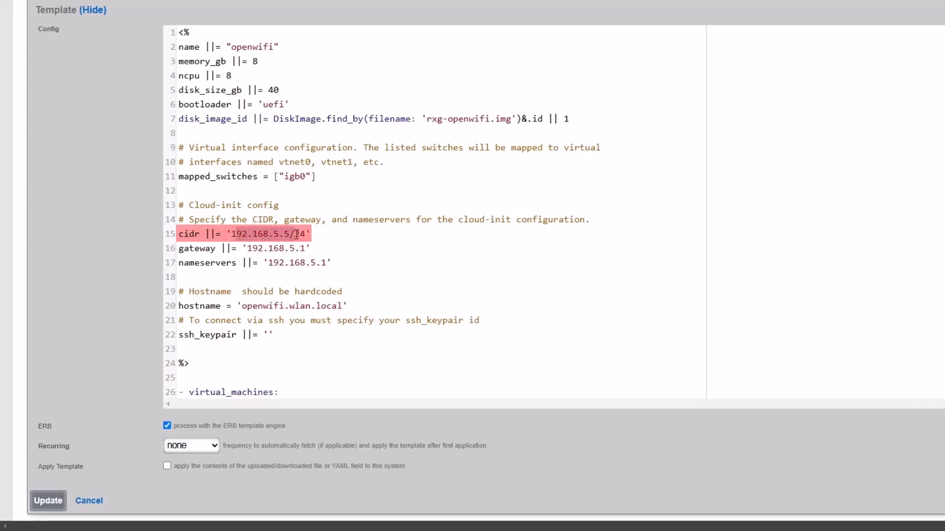
pyautogui.click(255, 247)
pyautogui.click(279, 263)
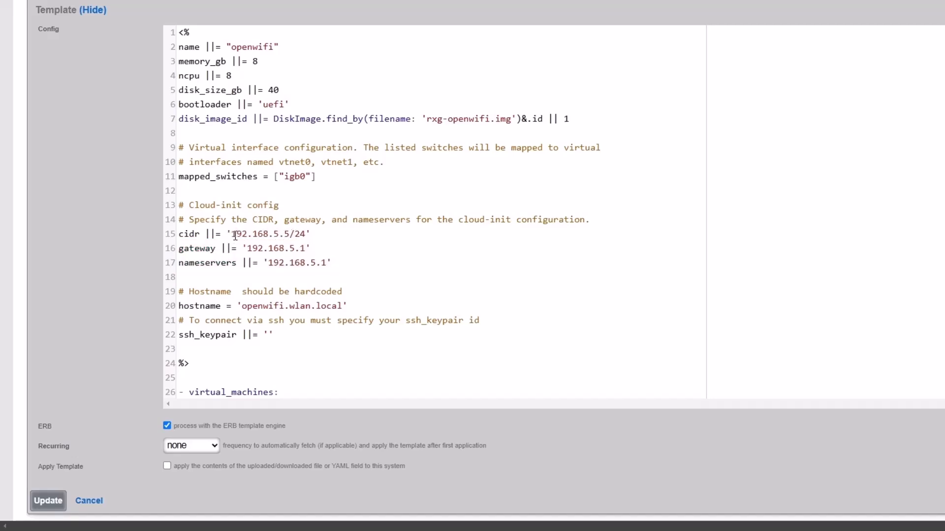
# Step: Copy the Super User administrator's SSH keypair name from the Administrators list
pyautogui.scroll(-2, 273, 236)
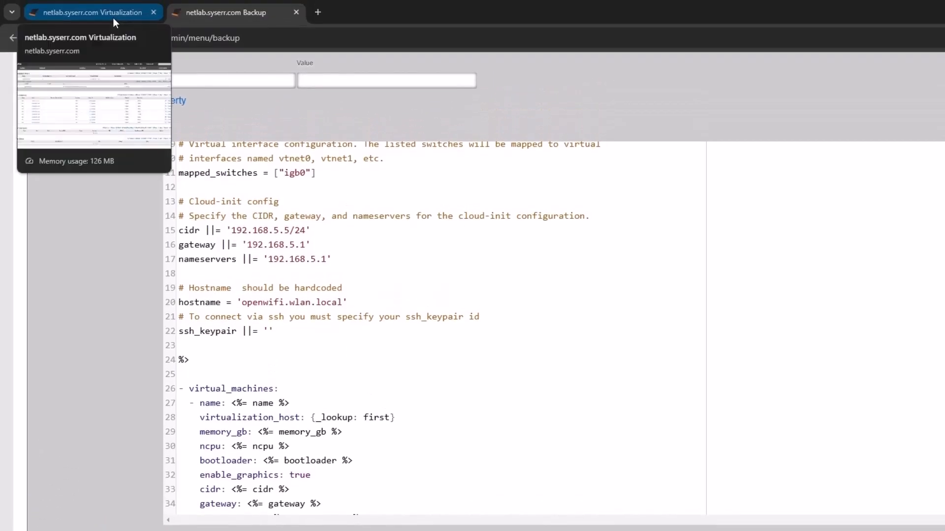
pyautogui.click(113, 18)
pyautogui.moveTo(84, 90)
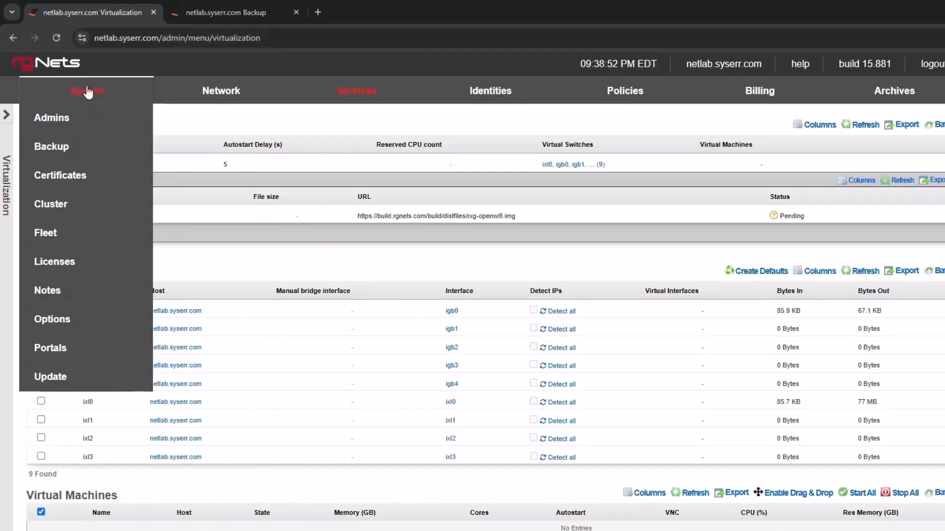
pyautogui.click(62, 125)
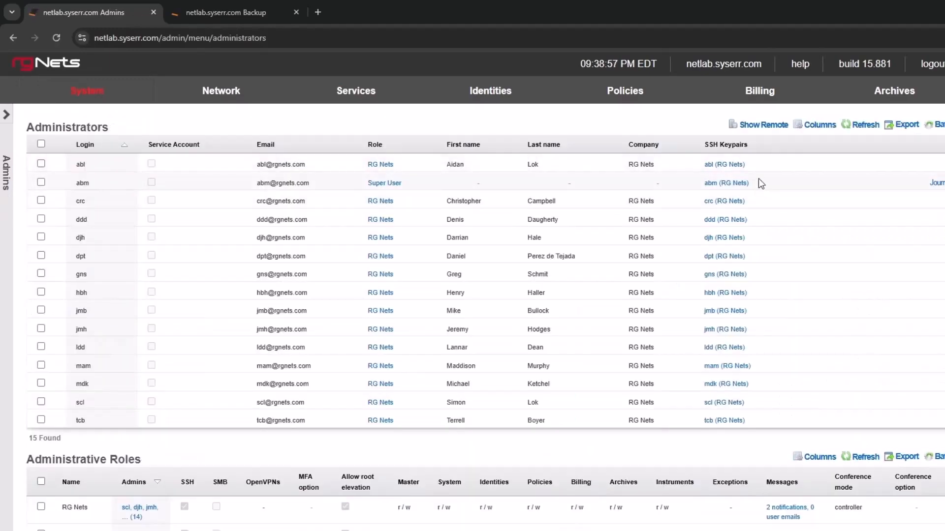
pyautogui.moveTo(755, 185); pyautogui.dragTo(702, 184)
pyautogui.hotkey('ctrl', 'c')
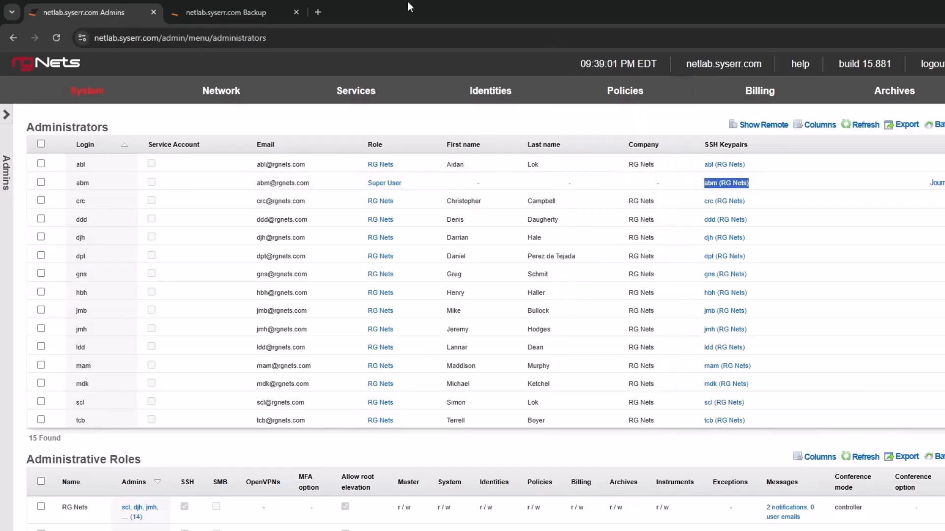
# Step: Paste the copied keypair name as the ssh_keypair value in the Openwifi controller template and save the template
pyautogui.click(240, 16)
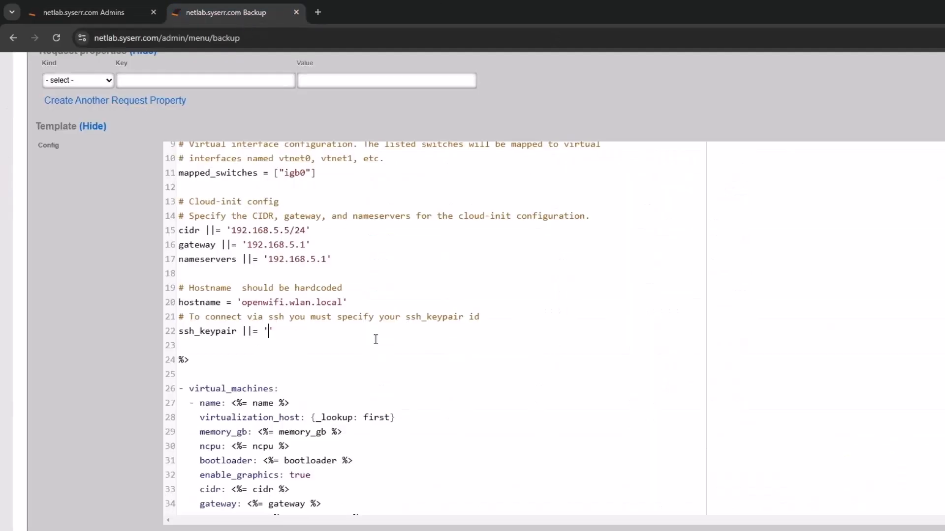
pyautogui.click(268, 331)
pyautogui.write("'")
pyautogui.hotkey('ctrl', 'v')
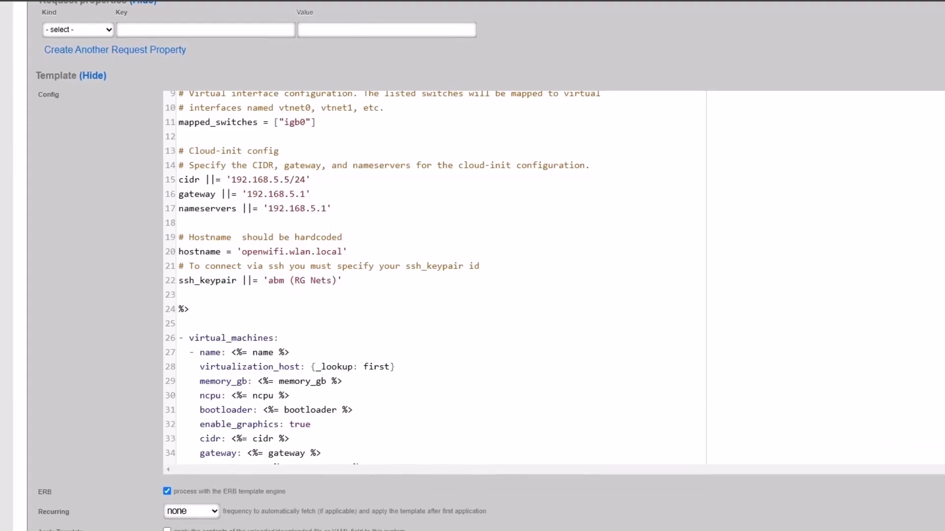
pyautogui.click(46, 500)
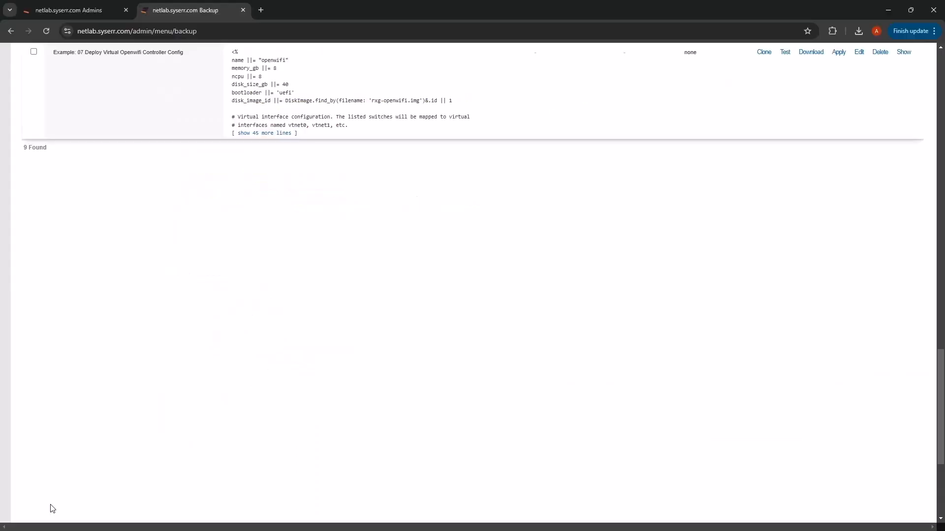
pyautogui.scroll(4, 188, 220)
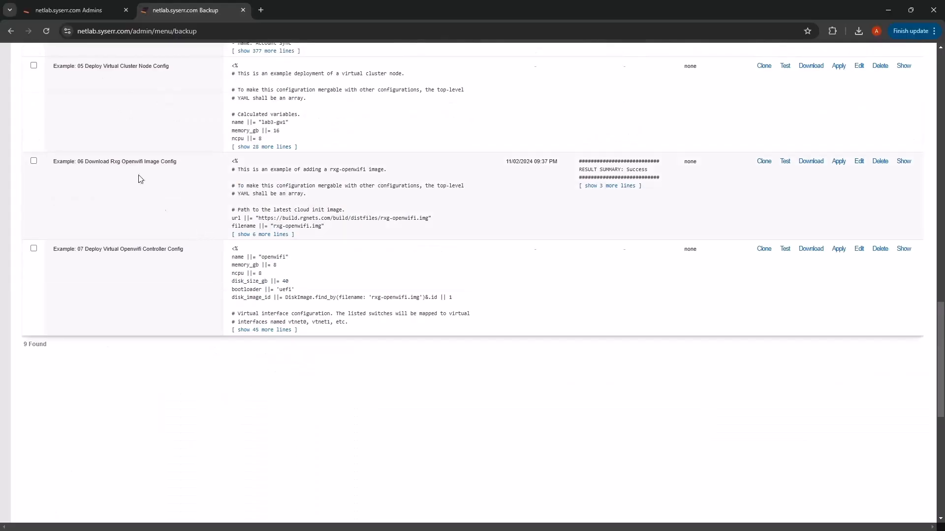
# Step: Check the download status of rxg-openwifi.img in the disk images of the netlab.syserr.com virtualization host
pyautogui.click(81, 13)
pyautogui.moveTo(292, 76)
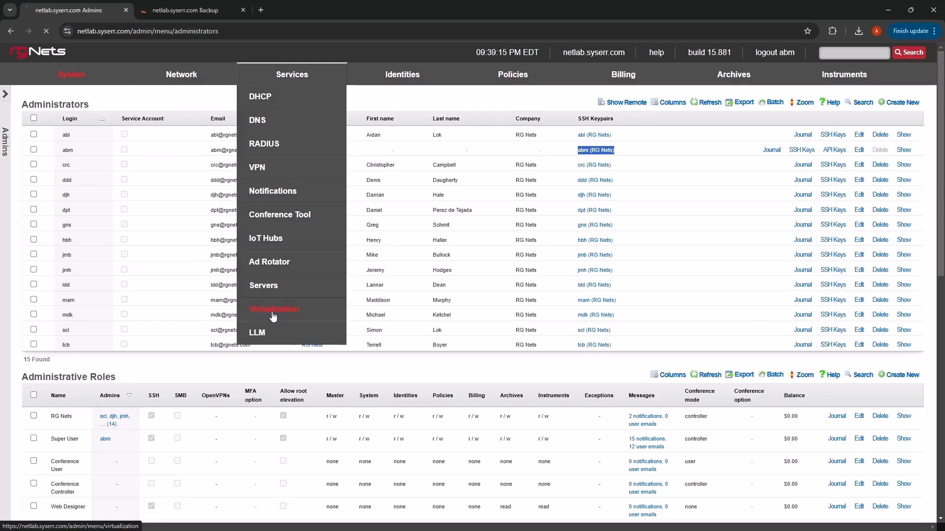
pyautogui.click(273, 310)
pyautogui.click(830, 135)
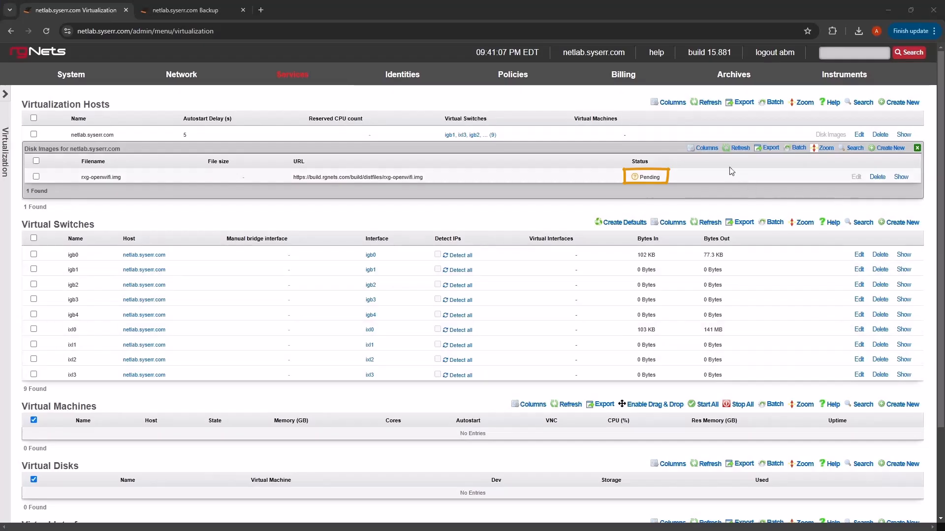
pyautogui.click(738, 148)
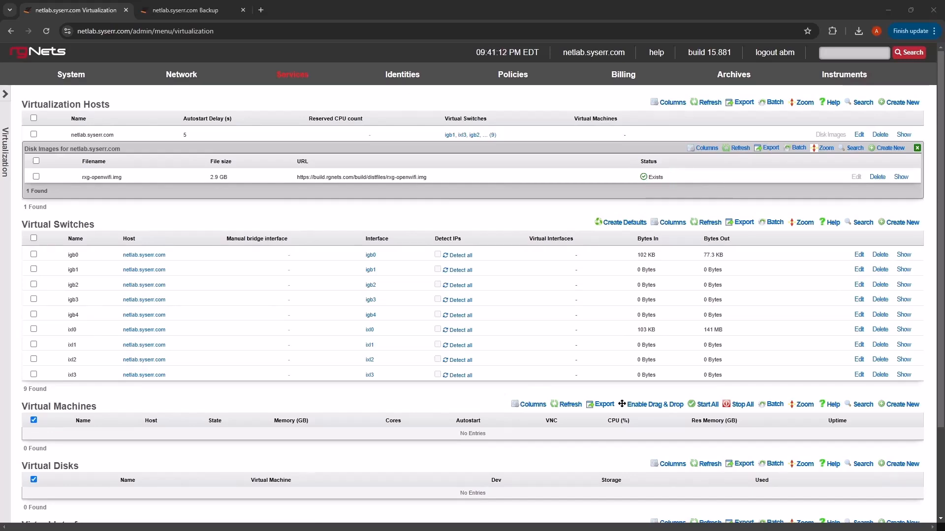
# Step: Test the "Example: 07 Deploy Virtual Openwifi Controller Config" template and apply it to the system configuration
pyautogui.click(197, 18)
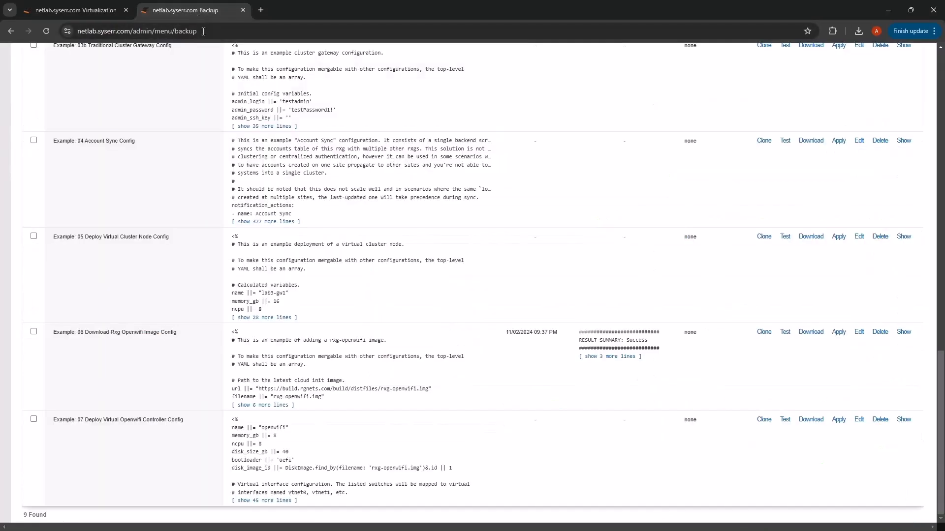
pyautogui.click(786, 421)
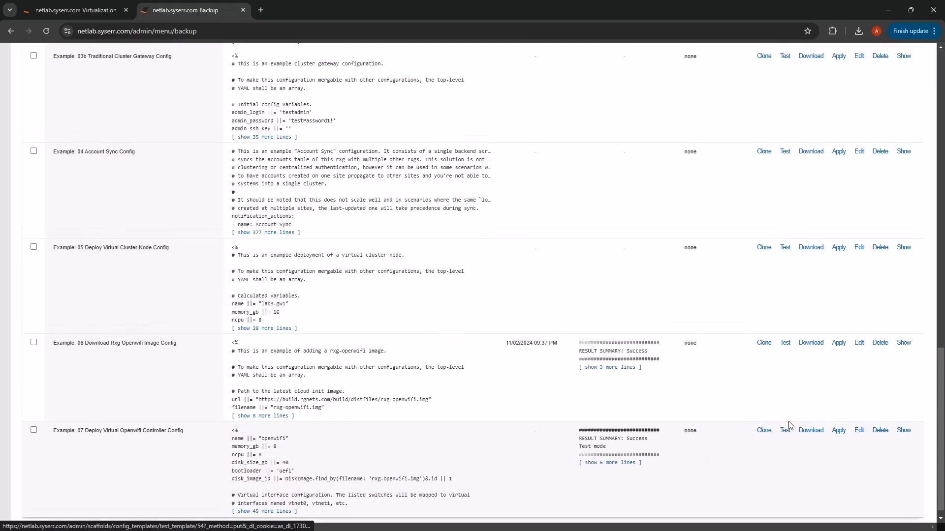
pyautogui.doubleClick(629, 442)
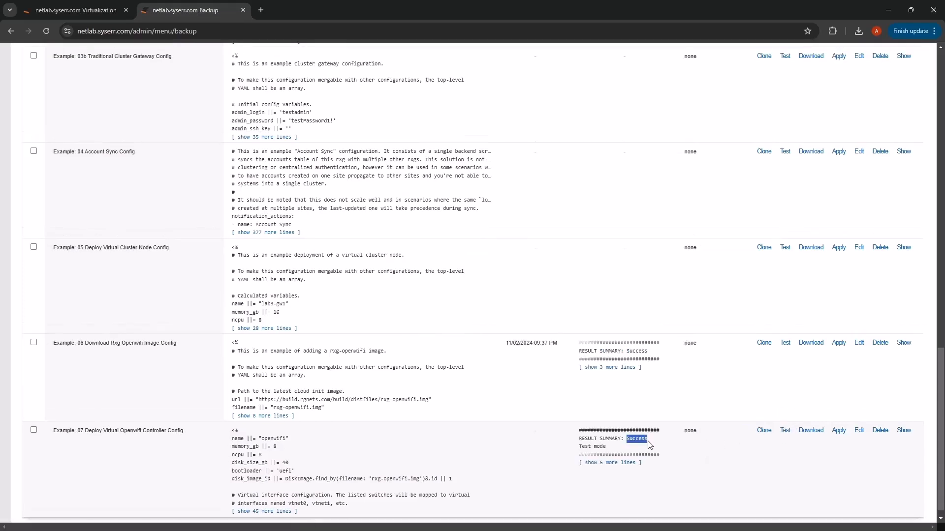
pyautogui.click(839, 432)
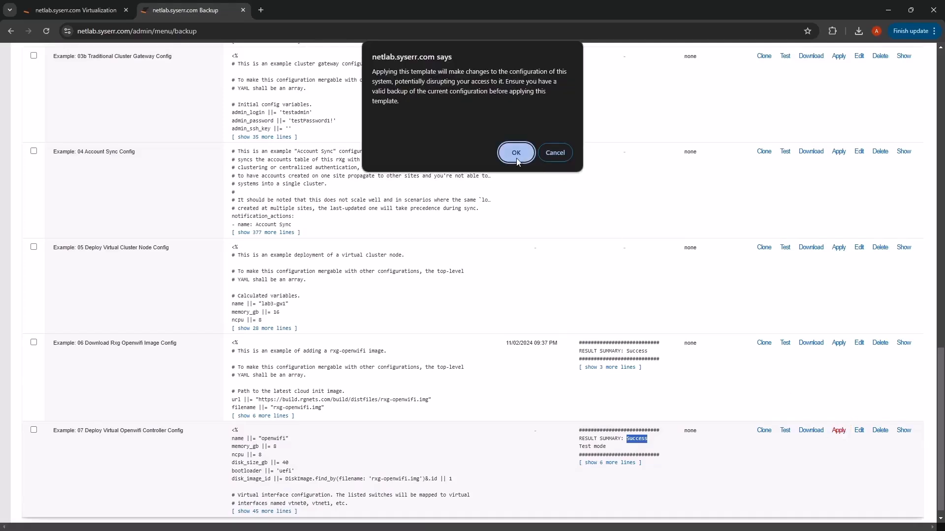
pyautogui.click(516, 153)
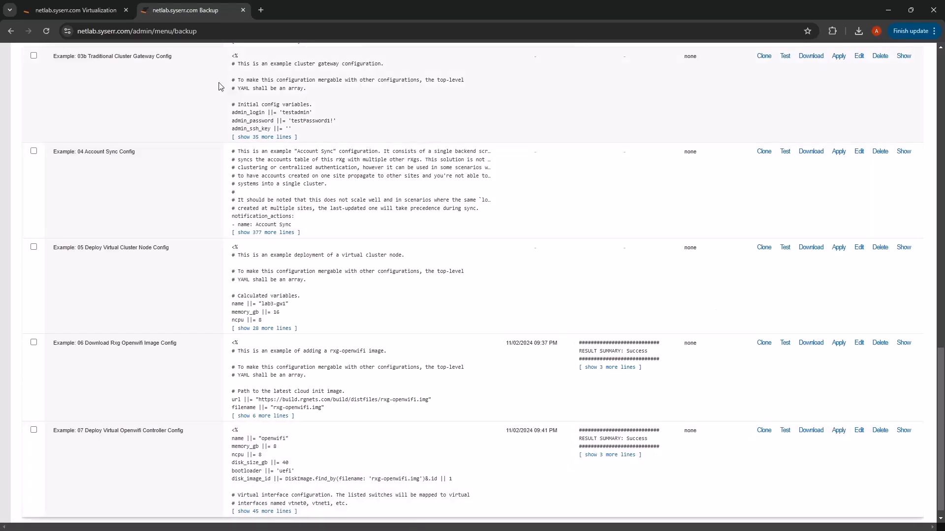
# Step: Close the Backup page and check the state of the openwifi virtual machine on the Virtualization page
pyautogui.middleClick(175, 11)
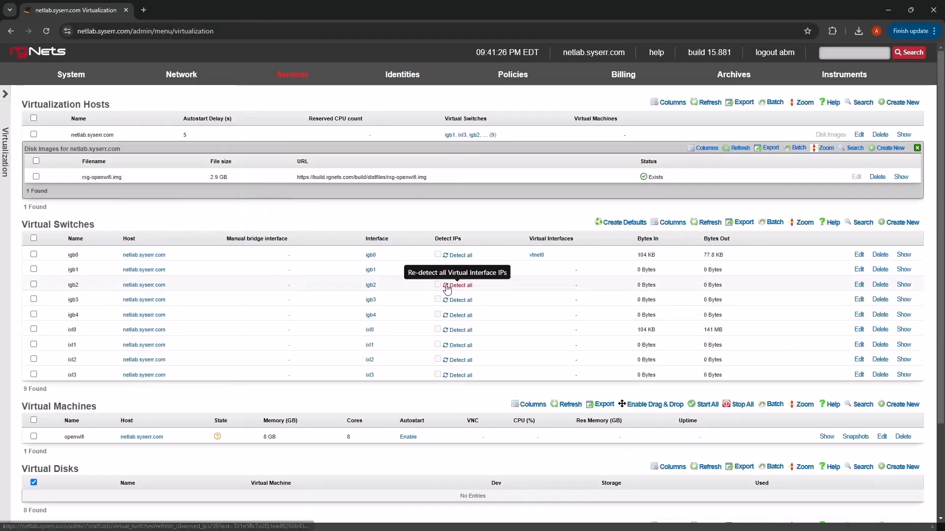
pyautogui.scroll(-2, 172, 422)
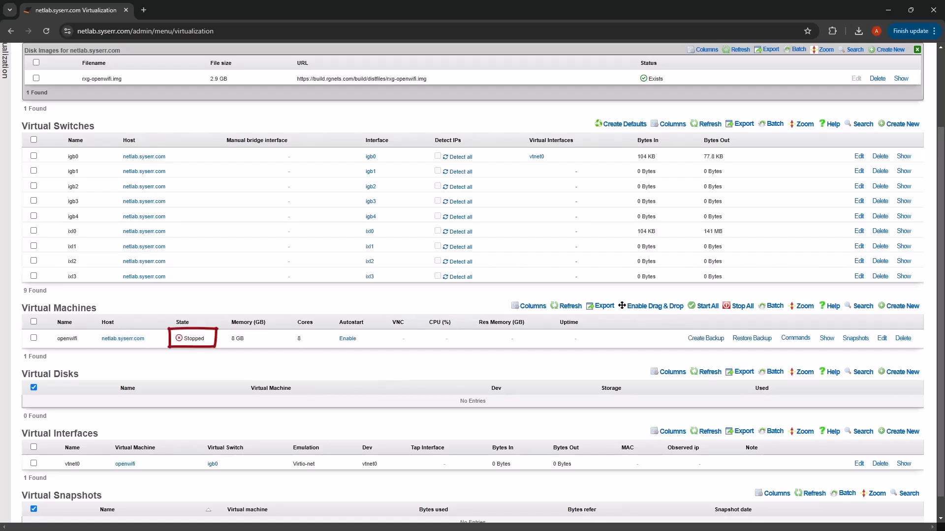
pyautogui.scroll(2, 462, 390)
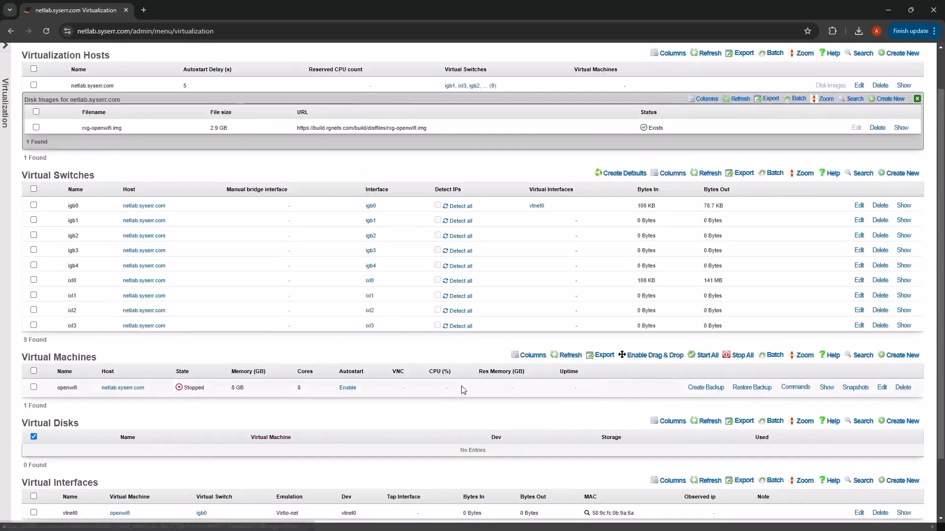
# Step: Start a new WLAN controller on the Wireless page, named OpenWiFi with the device type OpenWifi
pyautogui.moveTo(180, 76)
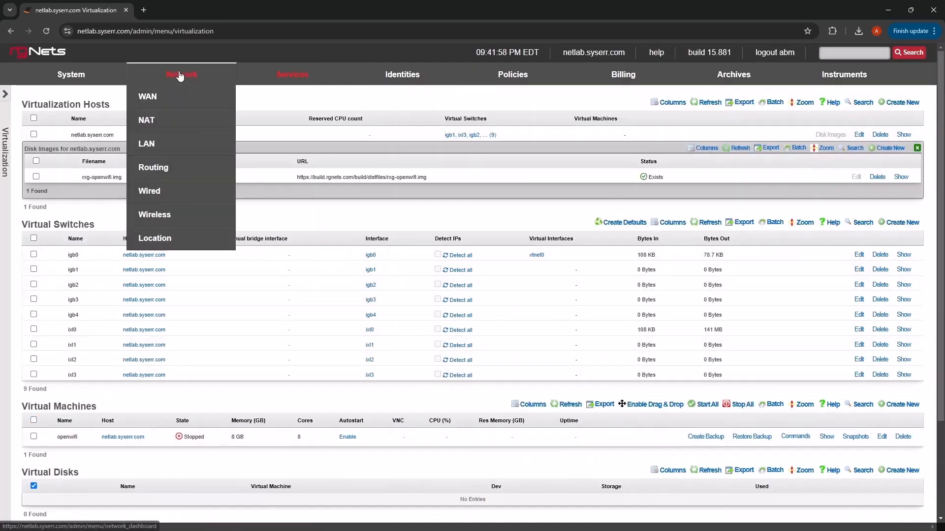
pyautogui.click(163, 217)
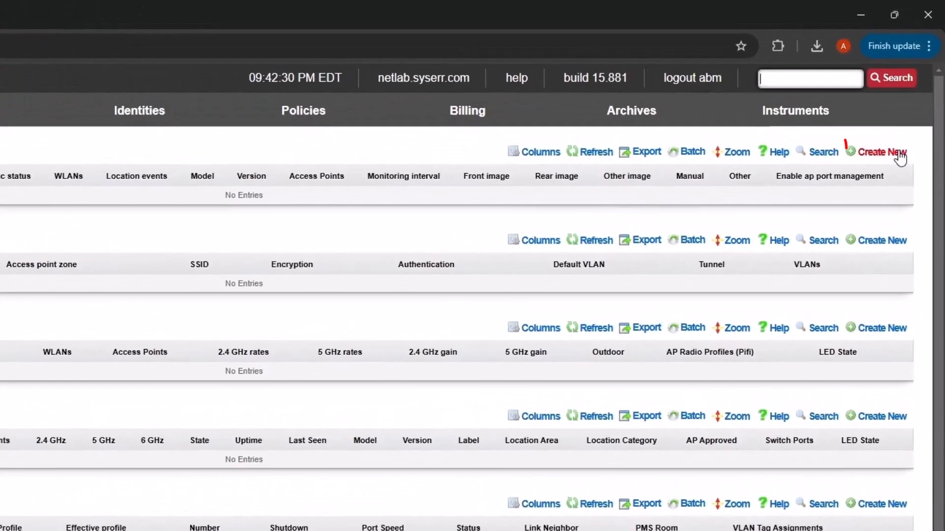
pyautogui.click(899, 154)
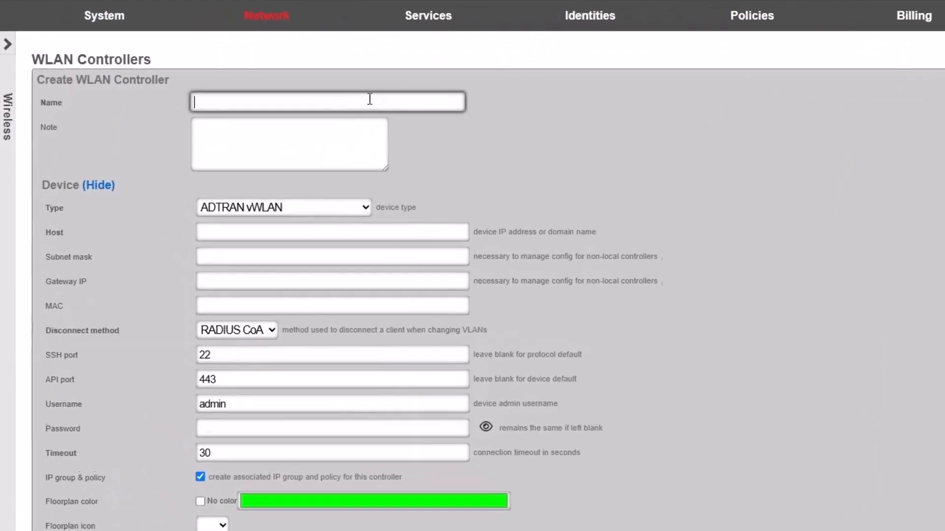
pyautogui.write('OpenW')
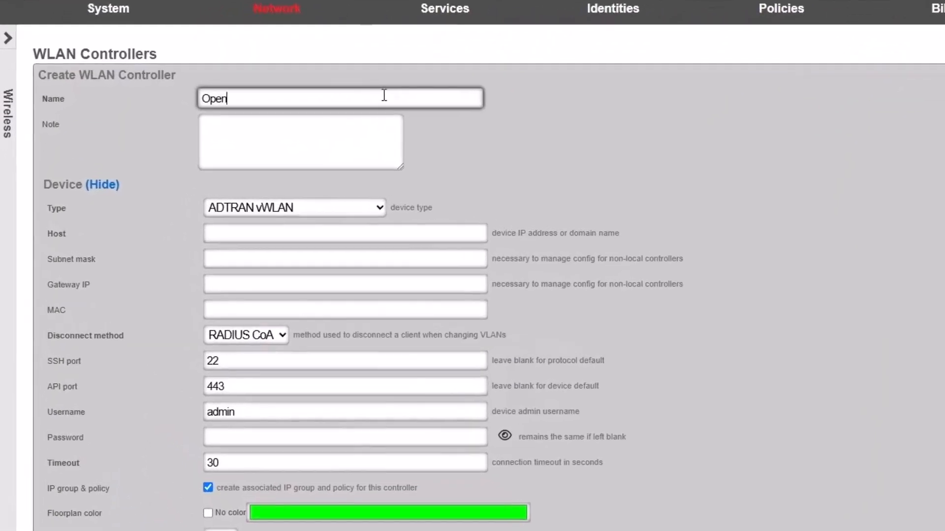
pyautogui.write('iFi')
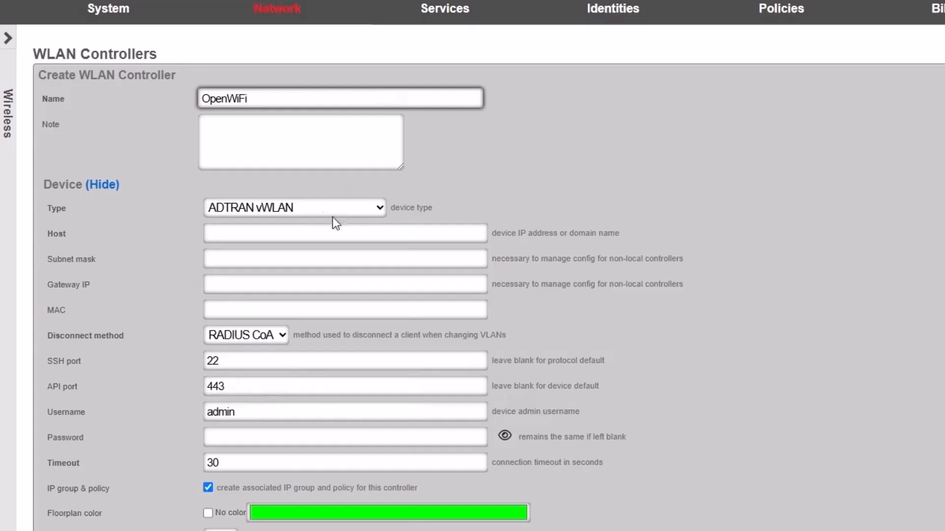
pyautogui.click(310, 208)
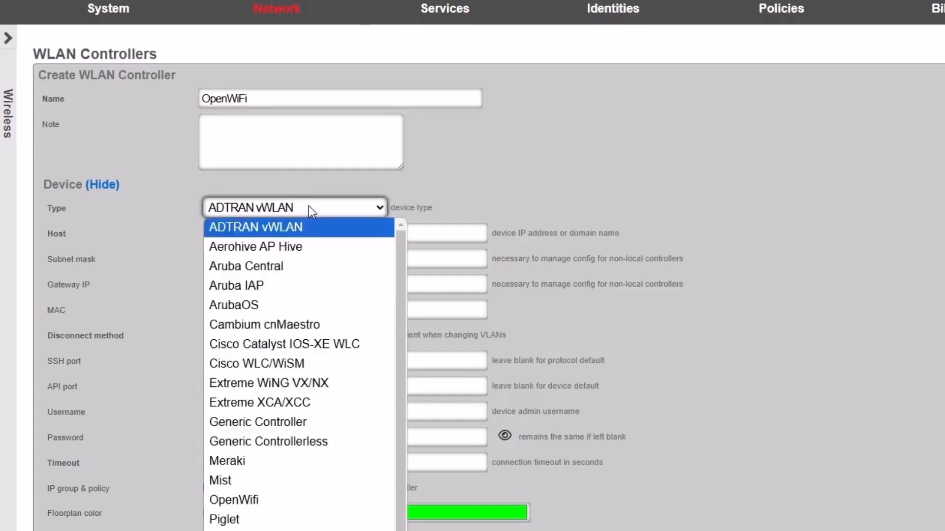
pyautogui.click(252, 501)
# Step: Set the controller's host to 192.168.5.5 and enter the device admin password, showing it in plain text
pyautogui.click(260, 233)
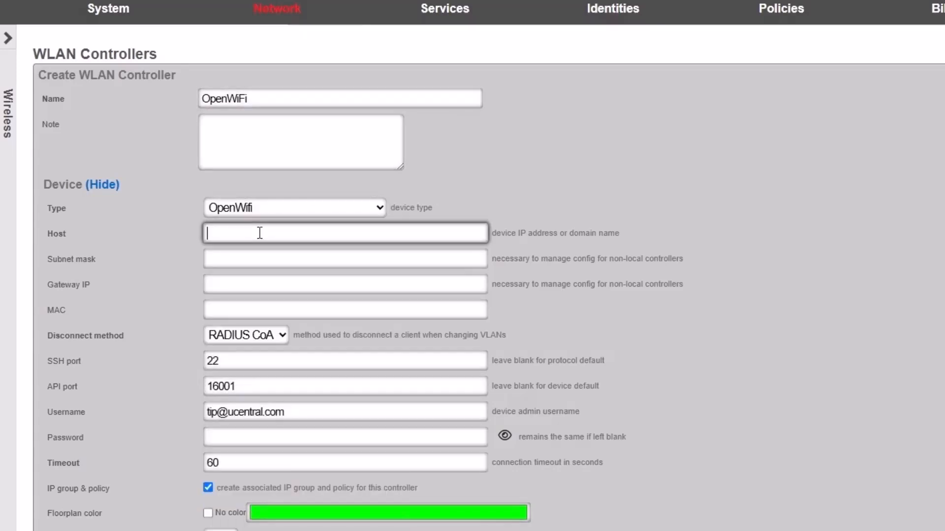
pyautogui.write('192.168.5.5')
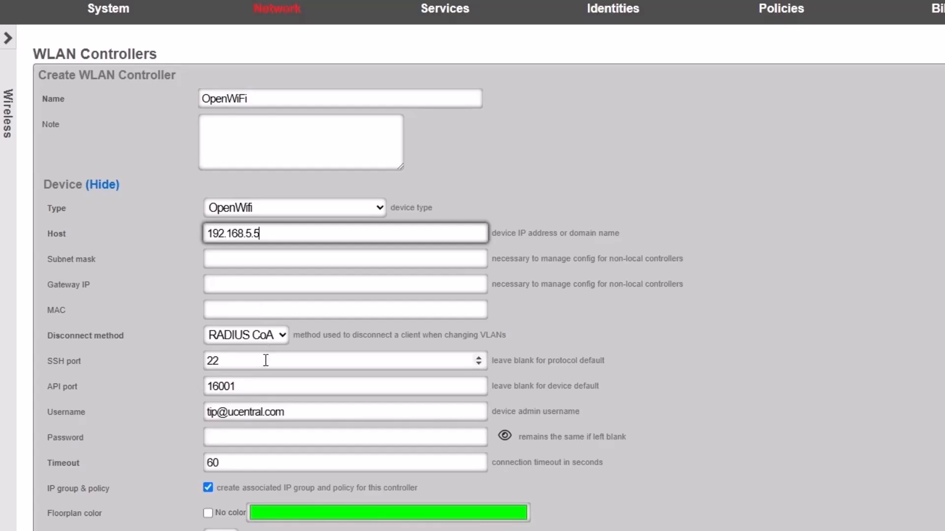
pyautogui.click(261, 440)
pyautogui.write('•••••••••••••')
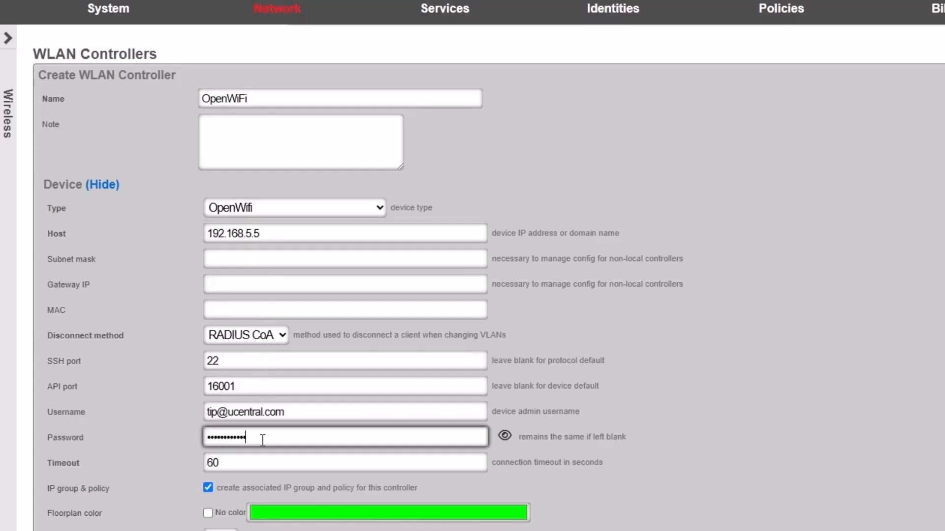
pyautogui.click(504, 437)
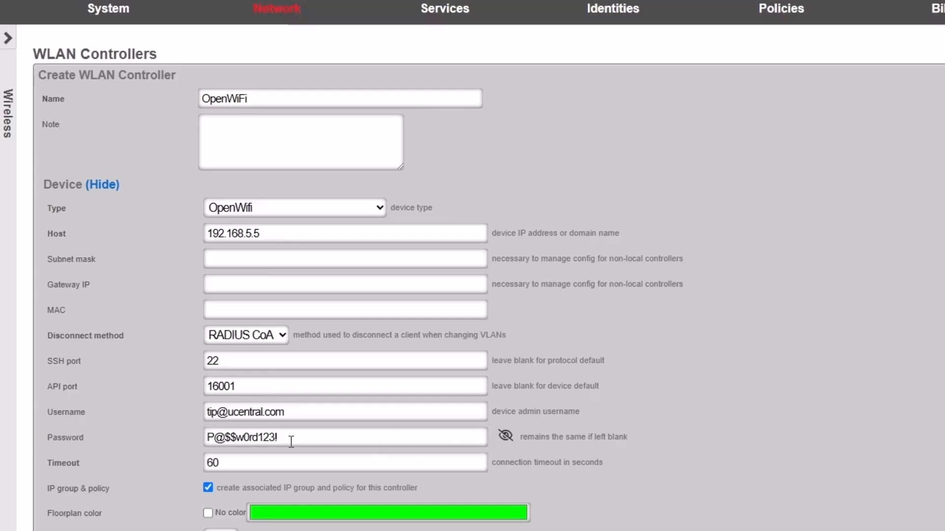
# Step: Enable telemetry, select netlab.syserr.com as the certificate authority and create the WLAN controller
pyautogui.scroll(-8, 304, 437)
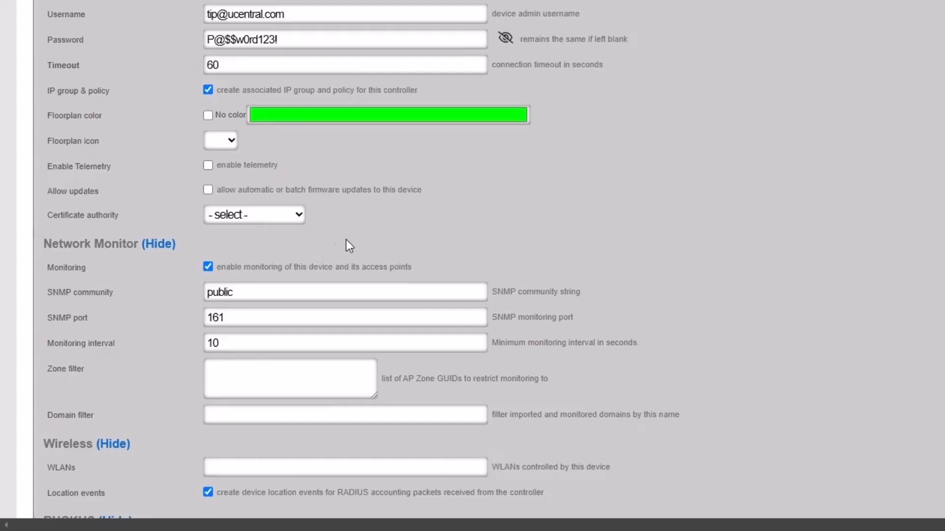
pyautogui.click(210, 168)
pyautogui.click(258, 221)
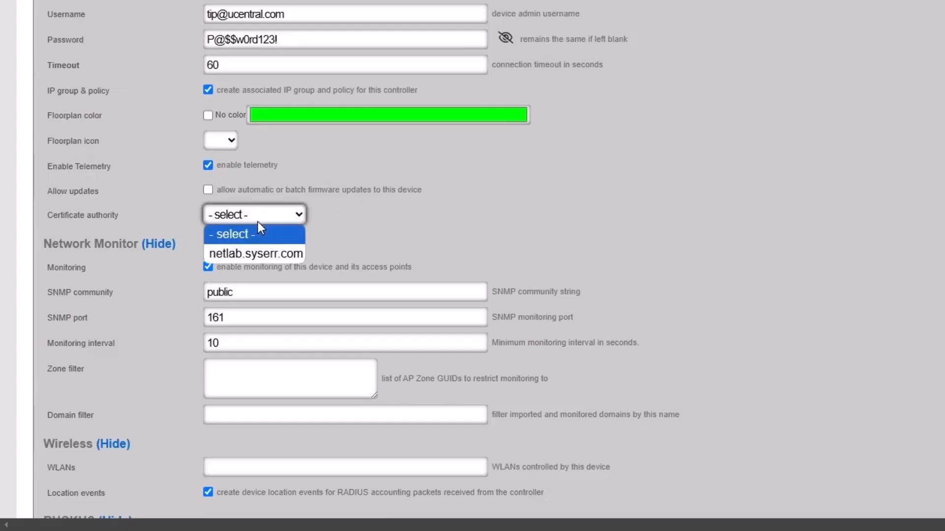
pyautogui.click(256, 254)
pyautogui.scroll(-5, 99, 254)
pyautogui.scroll(-3, 100, 254)
pyautogui.click(64, 347)
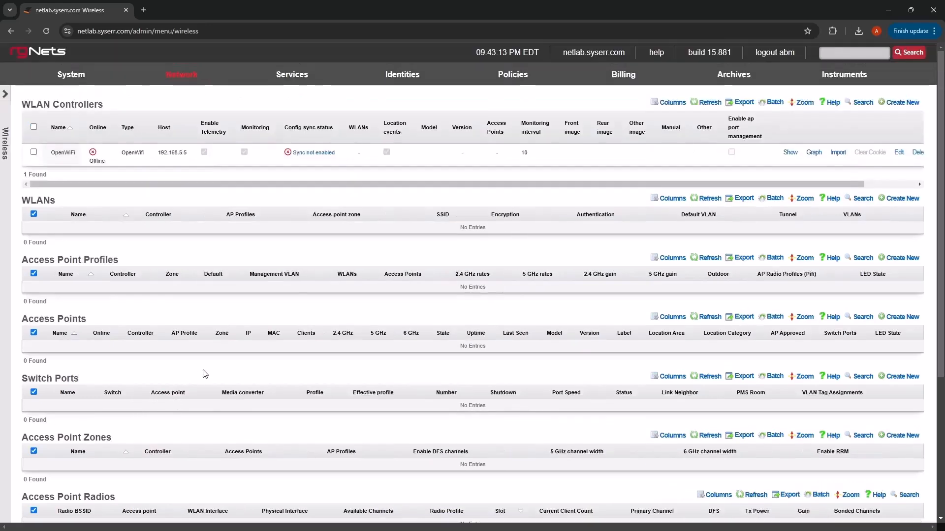
# Step: Start the openwifi virtual machine on the Virtualization page and enable its autostart
pyautogui.moveTo(288, 82)
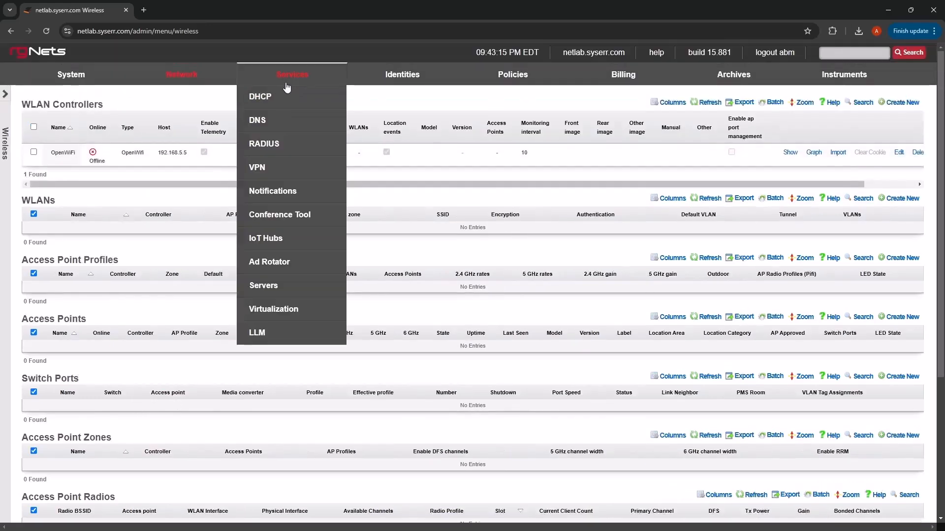
pyautogui.click(279, 309)
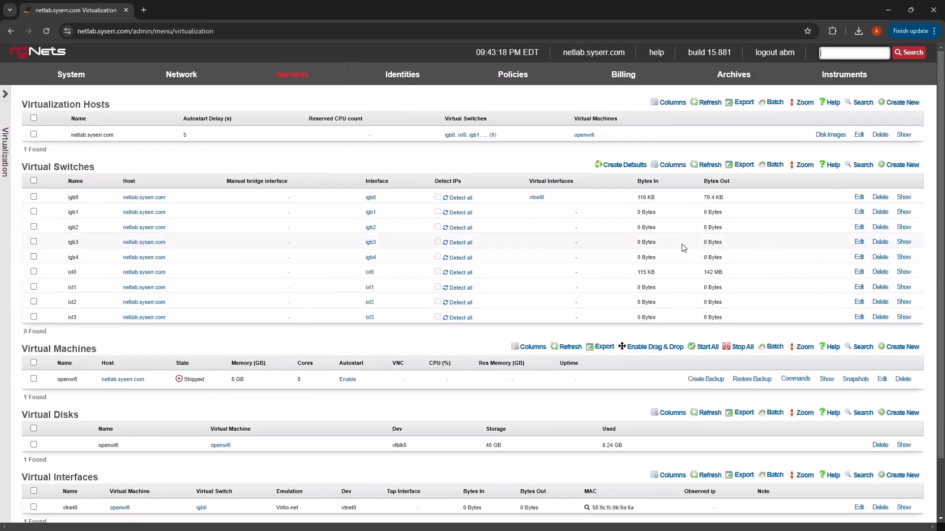
pyautogui.scroll(-2, 602, 305)
pyautogui.moveTo(794, 318)
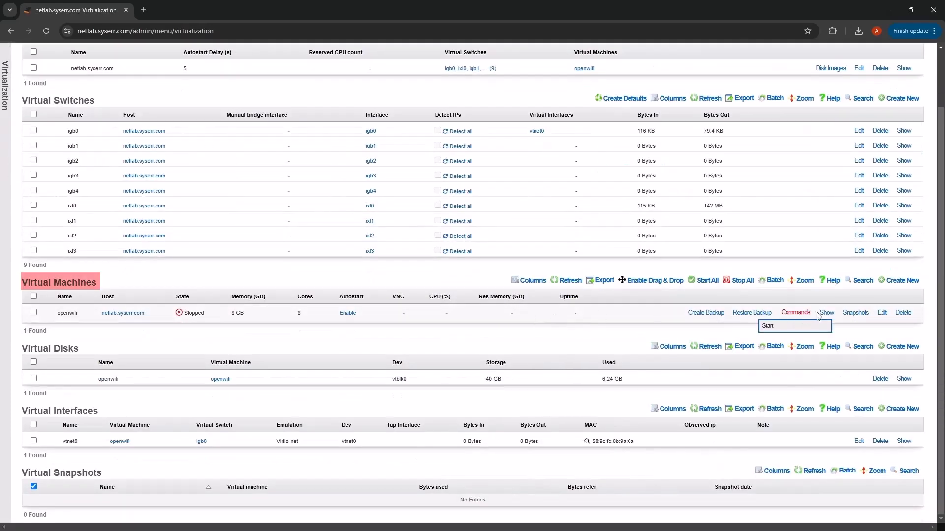
pyautogui.click(767, 326)
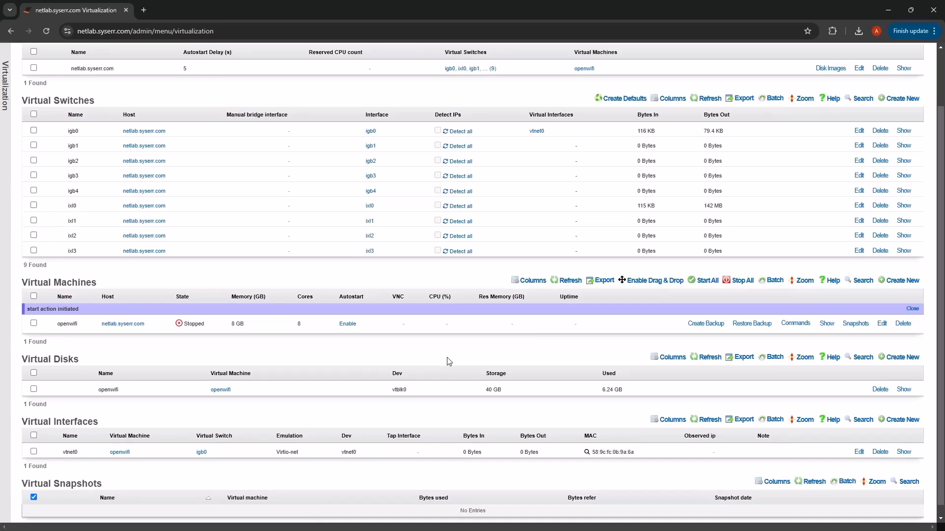
pyautogui.click(393, 314)
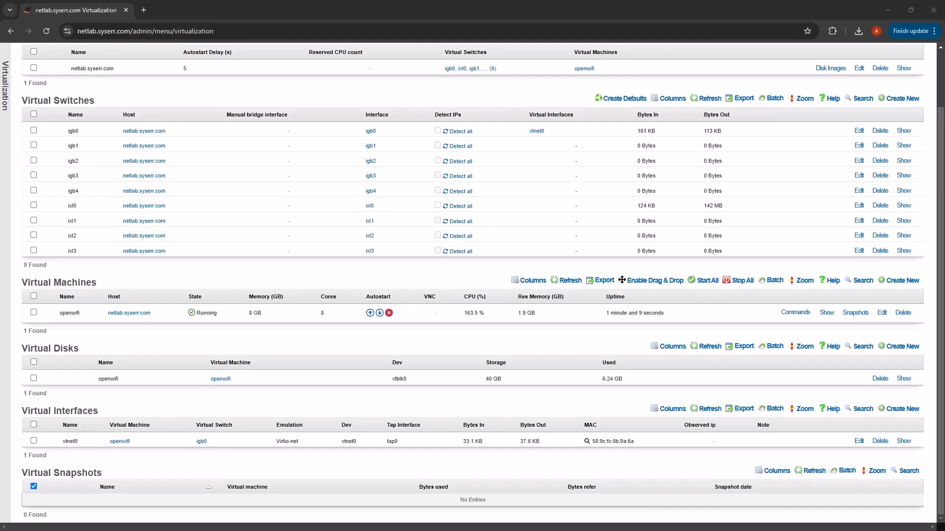
# Step: Check the openwifi virtual machine's CPU usage and the OpenWiFi controller's online status on the Wireless page
pyautogui.moveTo(448, 305); pyautogui.dragTo(486, 319)
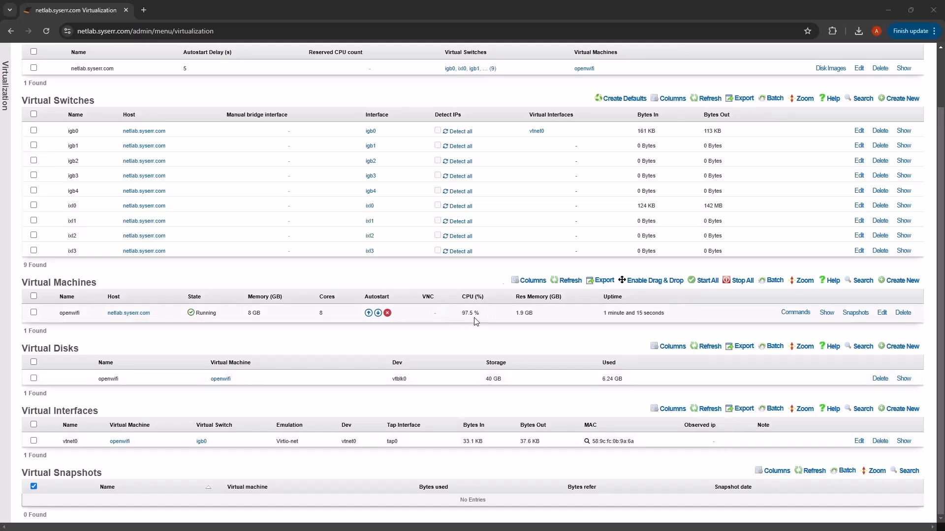
pyautogui.scroll(2, 463, 330)
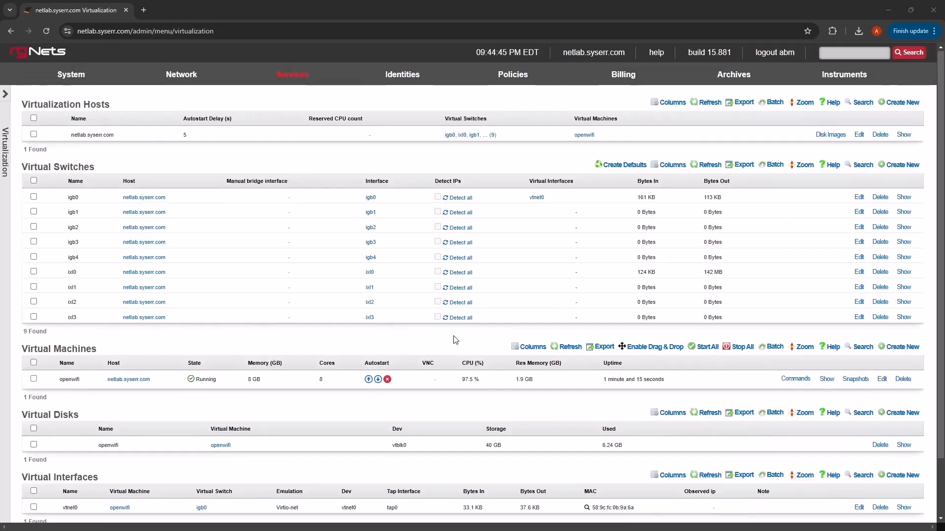
pyautogui.moveTo(196, 81)
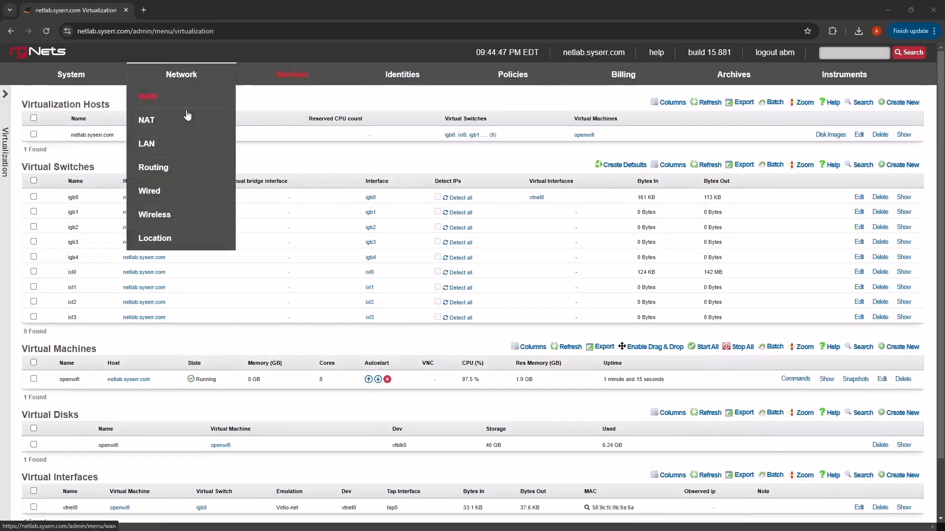
pyautogui.click(165, 216)
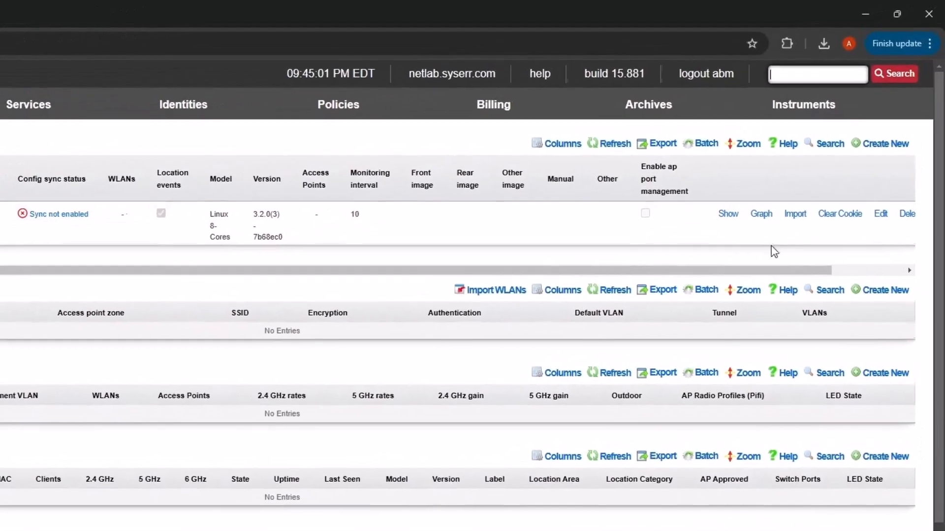
# Step: Start an import for the OpenWiFi controller and set its access point scan network to 192.168.5.0/24
pyautogui.click(793, 216)
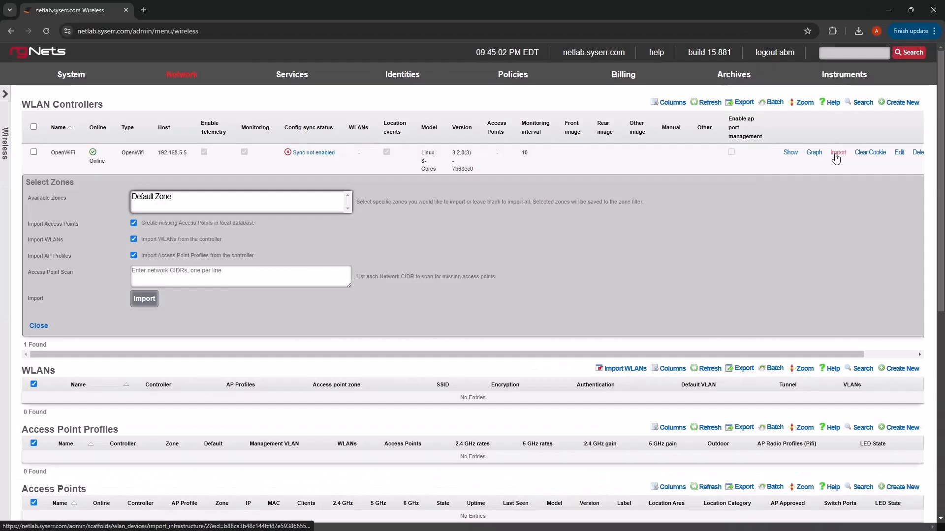
pyautogui.click(180, 276)
pyautogui.write('192.168.5.0')
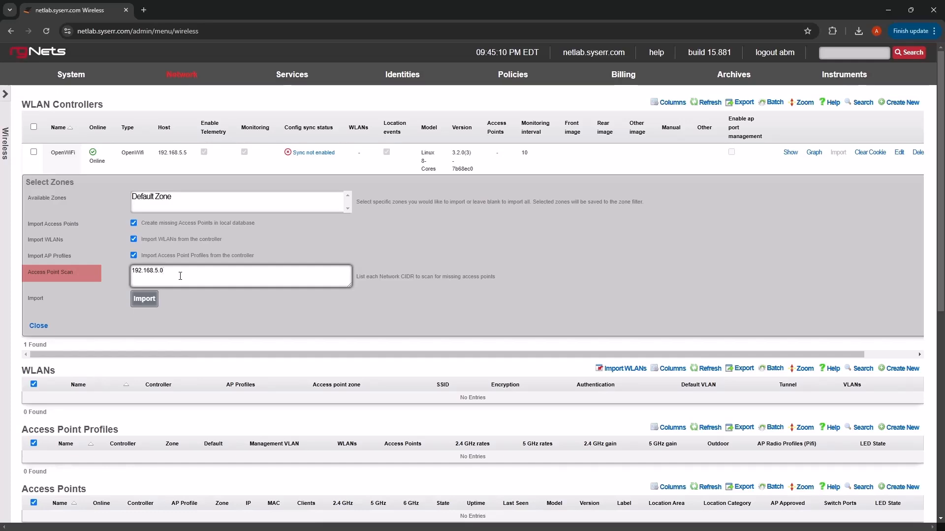
pyautogui.write('/24 ')
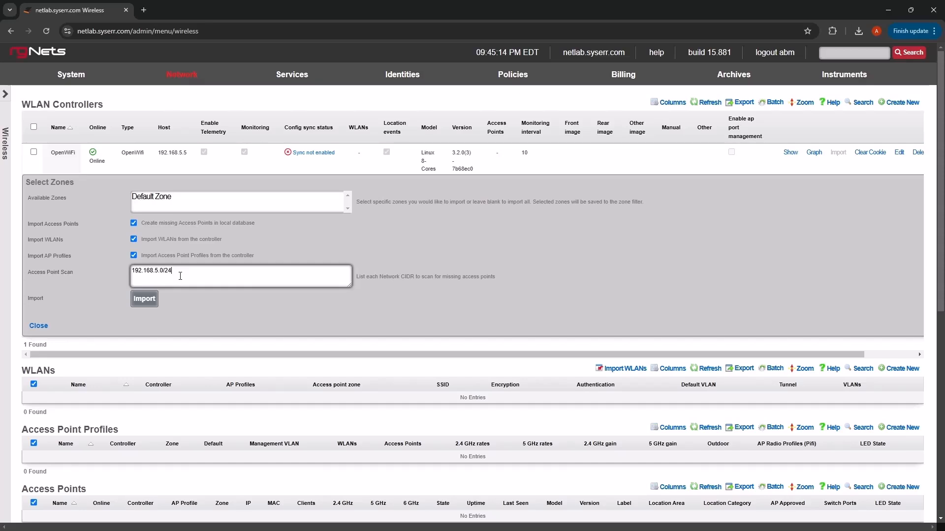
pyautogui.write('192.168.5.10')
# Step: Try adding 192.168.5.10 and 192.168.5.10/32 as further scan entries, and remove both again
pyautogui.press('Return')
pyautogui.write('192.168.5.10/32')
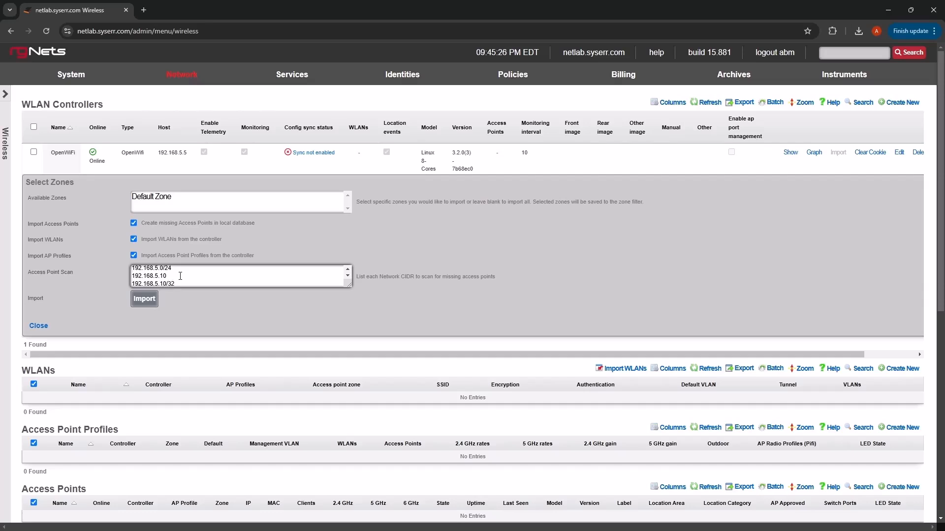
pyautogui.moveTo(175, 285); pyautogui.dragTo(123, 275)
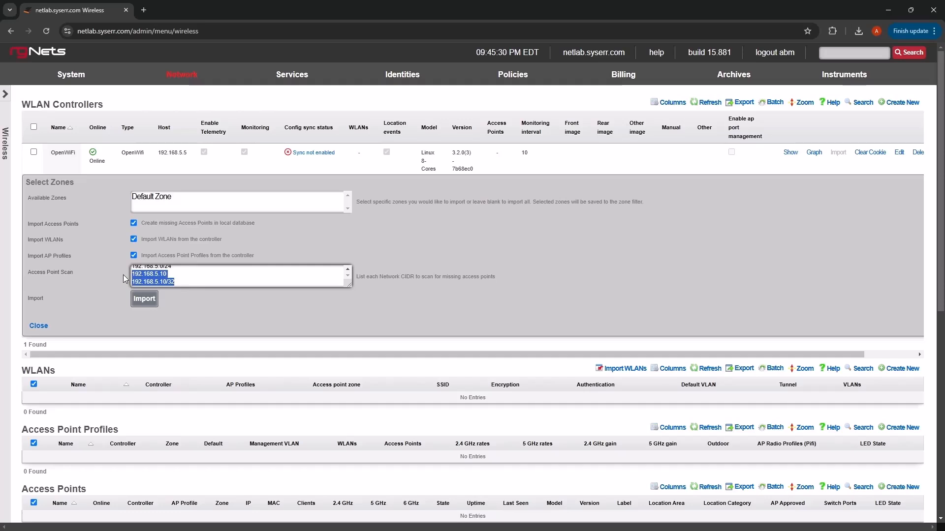
pyautogui.press('BackSpace')
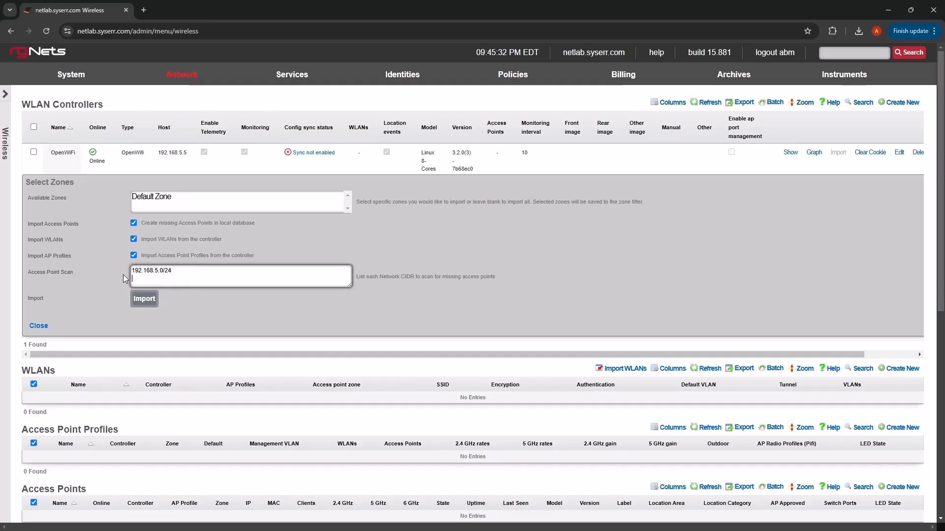
# Step: Run the import with the network scan and review the access point IPs listed in its results
pyautogui.click(143, 301)
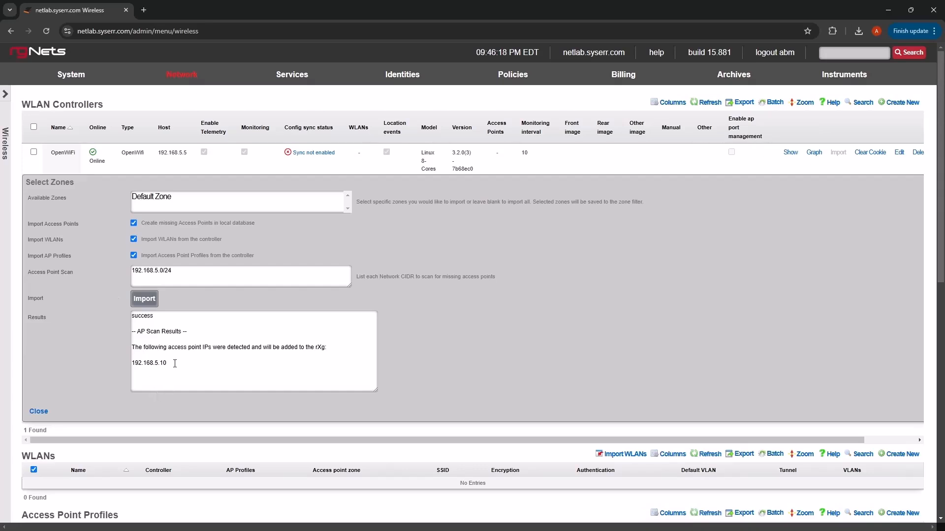
pyautogui.moveTo(169, 365); pyautogui.dragTo(129, 365)
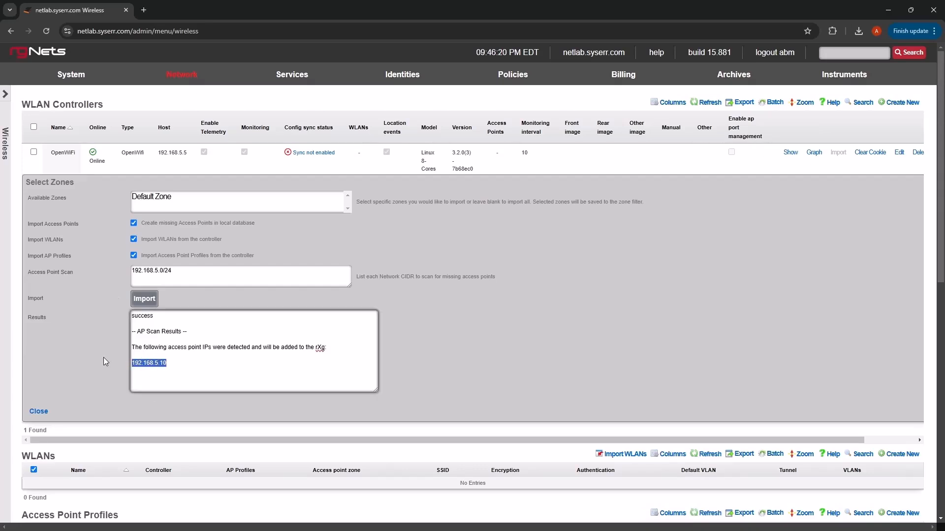
pyautogui.click(125, 344)
# Step: Show the details of the imported access point d4babaa28c90, examine its certificate signing request and close the record
pyautogui.scroll(-6, 124, 343)
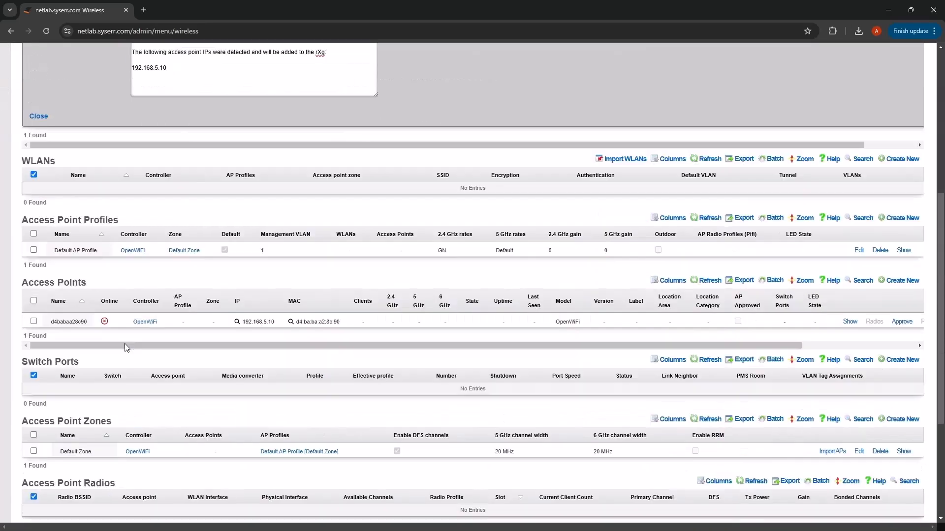
pyautogui.moveTo(51, 322); pyautogui.dragTo(196, 346)
pyautogui.click(719, 321)
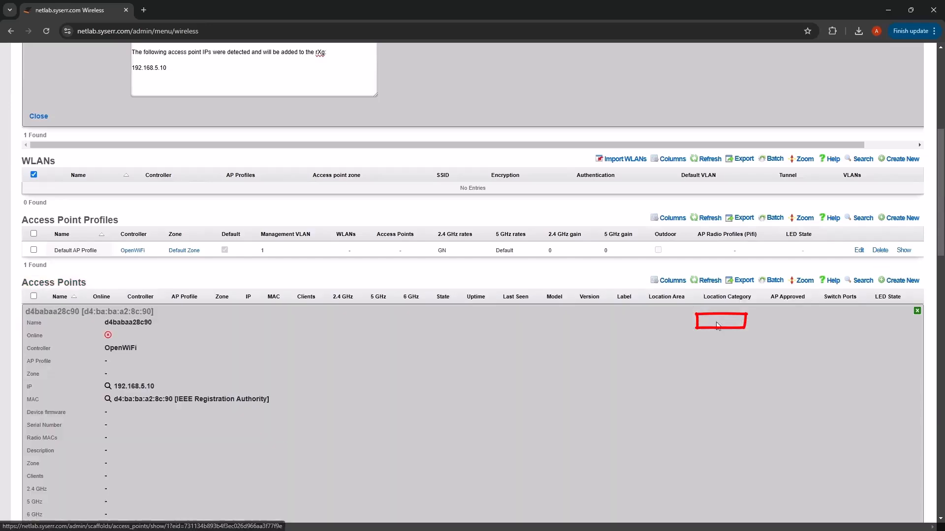
pyautogui.scroll(-2, 142, 358)
pyautogui.scroll(-10, 140, 354)
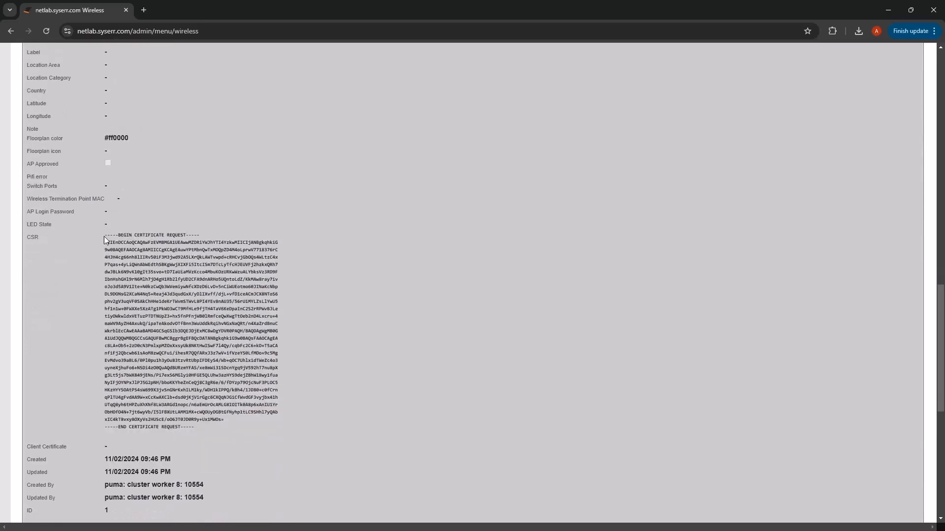
pyautogui.moveTo(105, 235); pyautogui.dragTo(198, 435)
pyautogui.click(197, 423)
pyautogui.scroll(6, 182, 406)
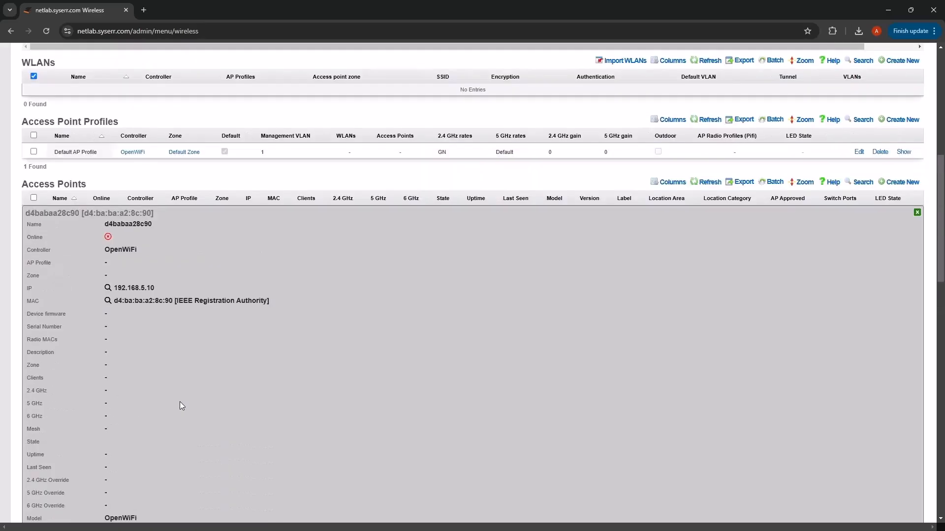
pyautogui.click(917, 212)
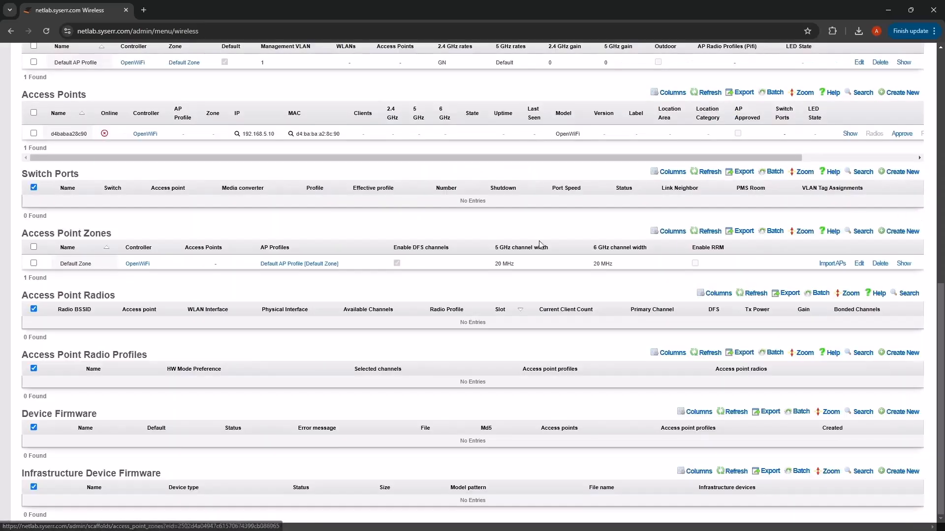
# Step: Approve the access point d4babaa28c90 and confirm the approval
pyautogui.scroll(3, 246, 301)
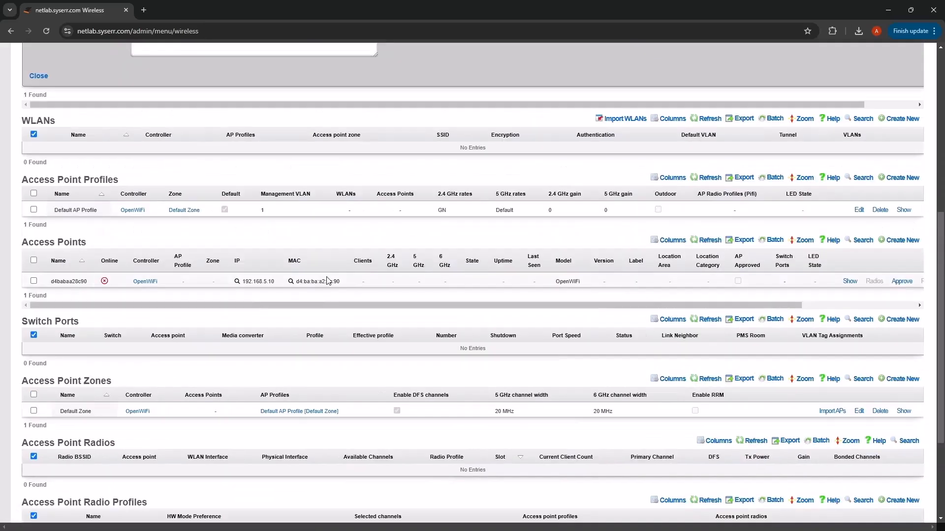
pyautogui.moveTo(246, 305); pyautogui.dragTo(338, 305)
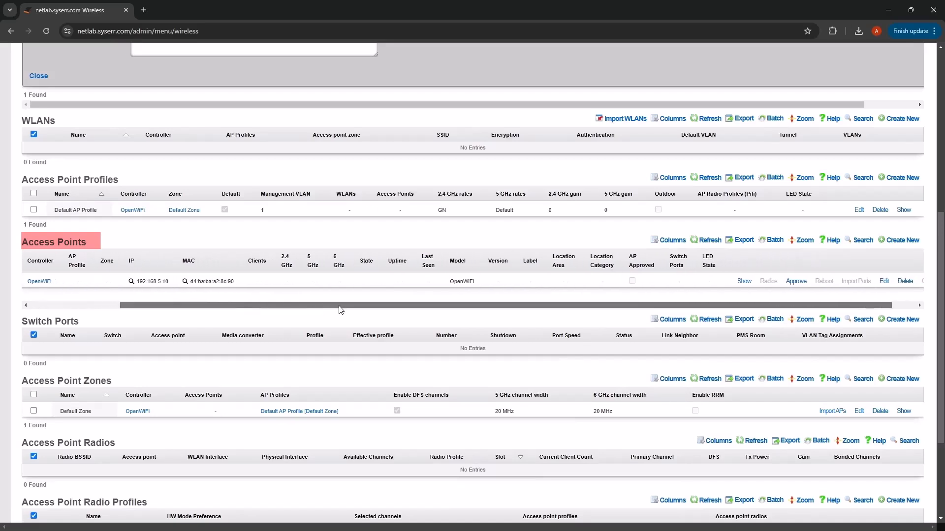
pyautogui.click(798, 282)
pyautogui.click(515, 94)
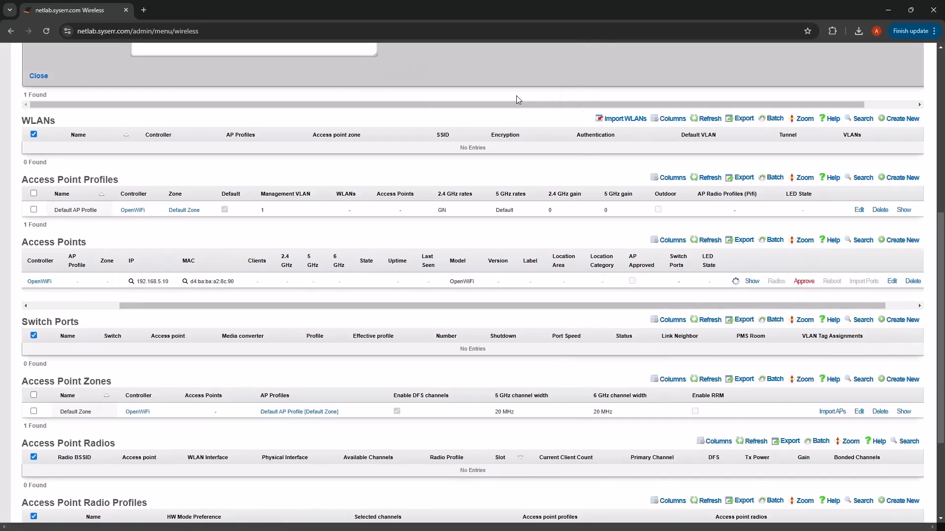
# Step: Show the details of the approved access point, examine its client certificate and close the record
pyautogui.scroll(-3, 623, 222)
pyautogui.scroll(2, 461, 231)
pyautogui.moveTo(435, 256)
pyautogui.mouseDown()
pyautogui.moveTo(293, 262)
pyautogui.moveTo(497, 266)
pyautogui.mouseUp()
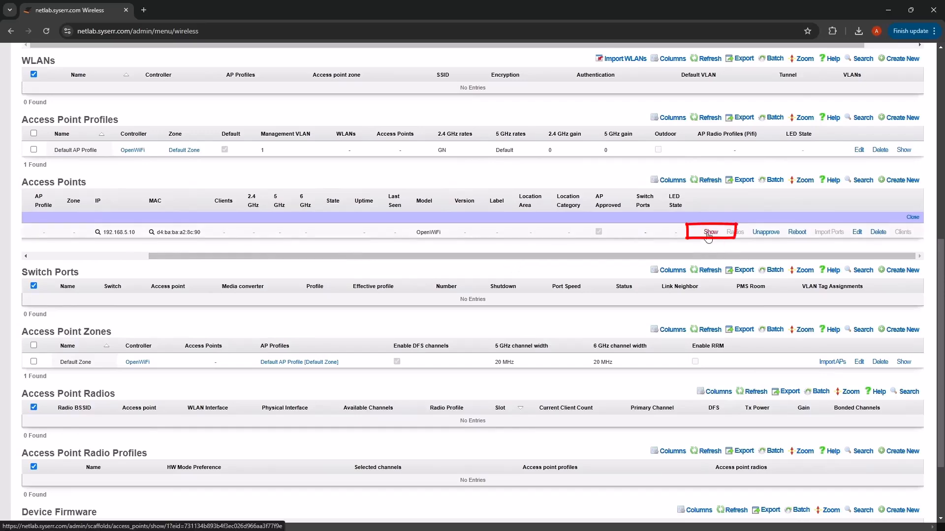
pyautogui.click(708, 234)
pyautogui.scroll(-8, 401, 298)
pyautogui.scroll(-5, 399, 299)
pyautogui.moveTo(105, 295); pyautogui.dragTo(279, 490)
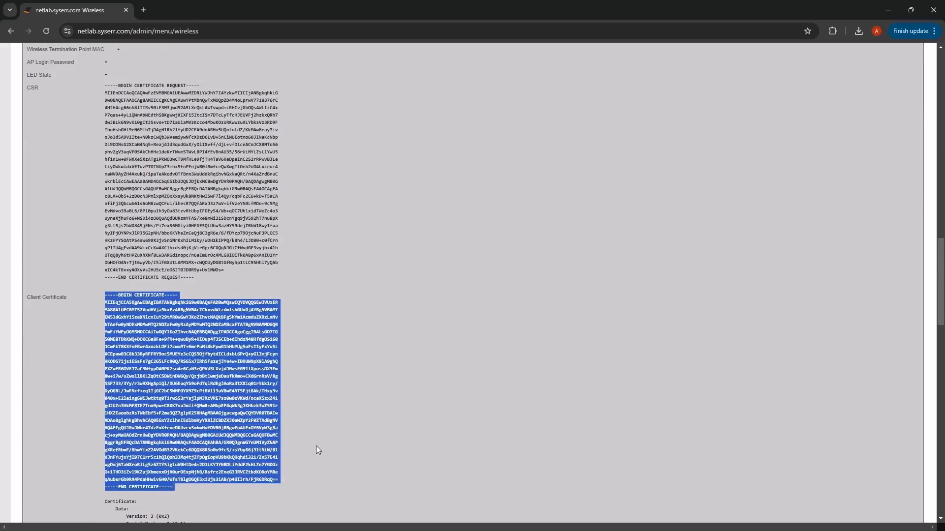
pyautogui.scroll(15, 307, 430)
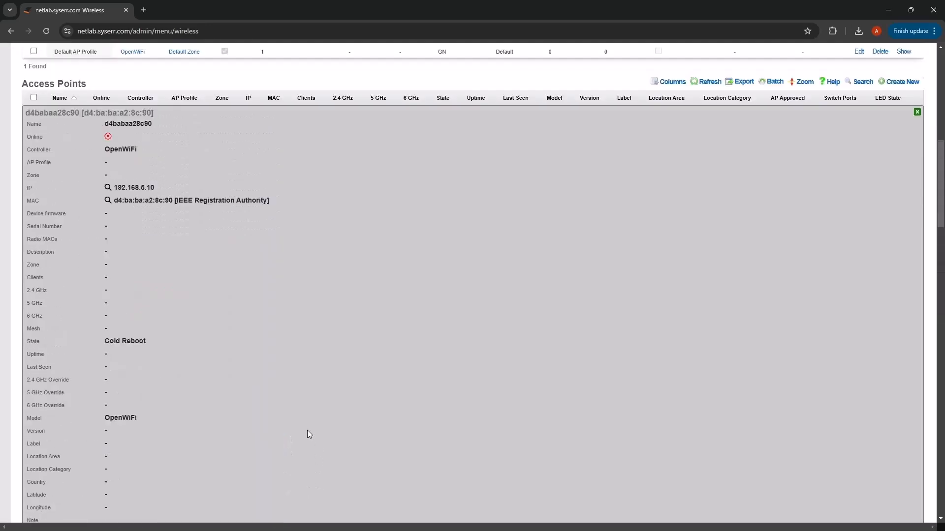
pyautogui.scroll(1, 307, 430)
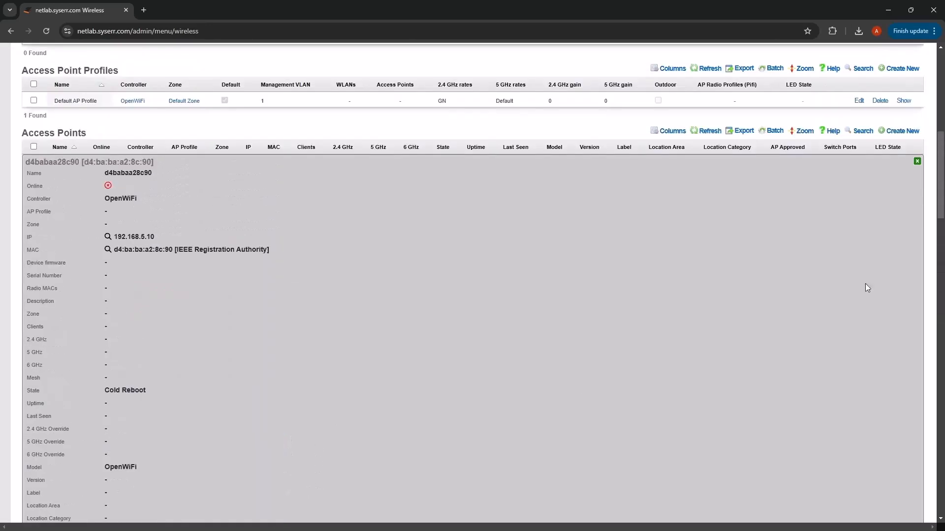
pyautogui.click(917, 161)
# Step: Rerun the OpenWiFi controller's import of access points, WLANs and AP profiles without a network scan, and close the import form
pyautogui.scroll(4, 379, 297)
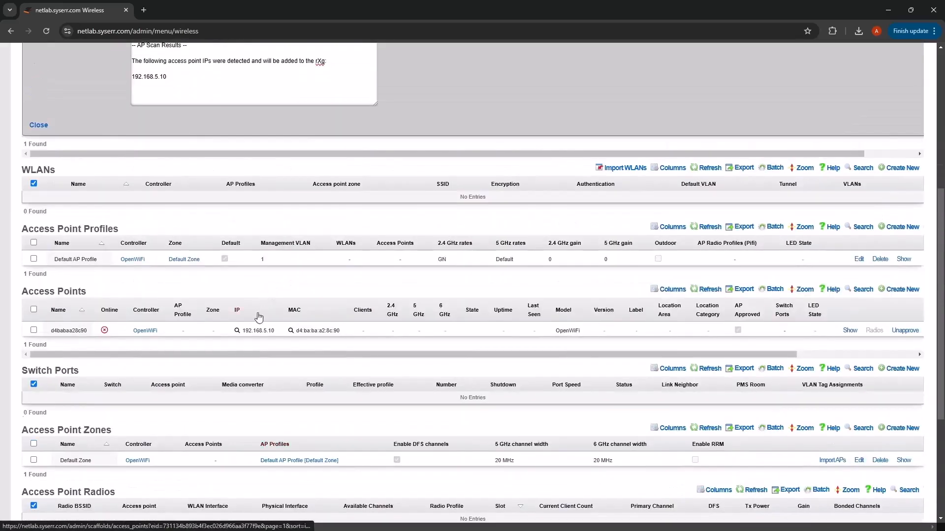
pyautogui.scroll(2, 260, 316)
pyautogui.scroll(1, 295, 332)
pyautogui.scroll(-1, 308, 361)
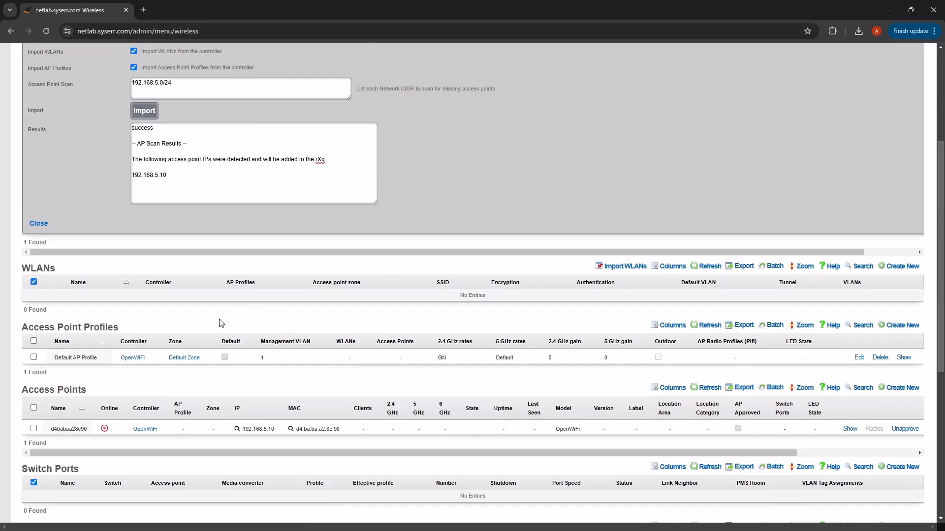
pyautogui.click(38, 224)
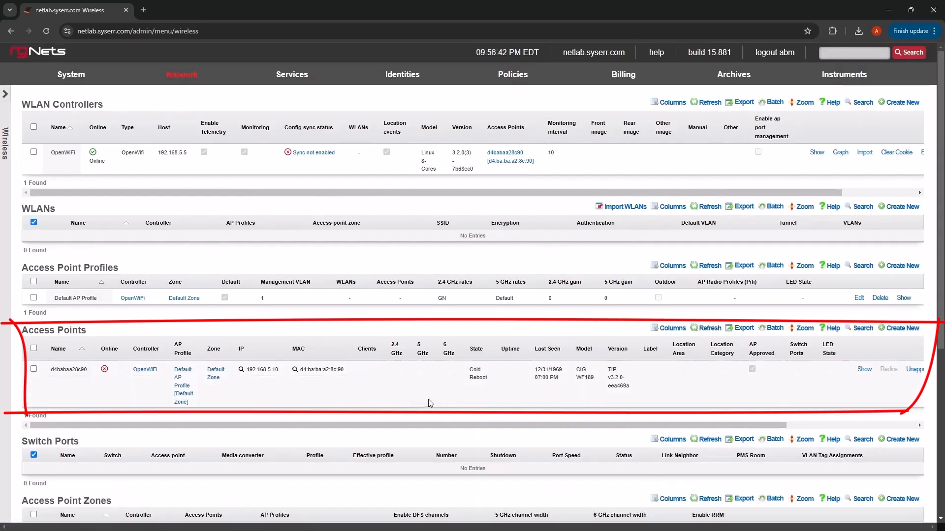
pyautogui.click(864, 152)
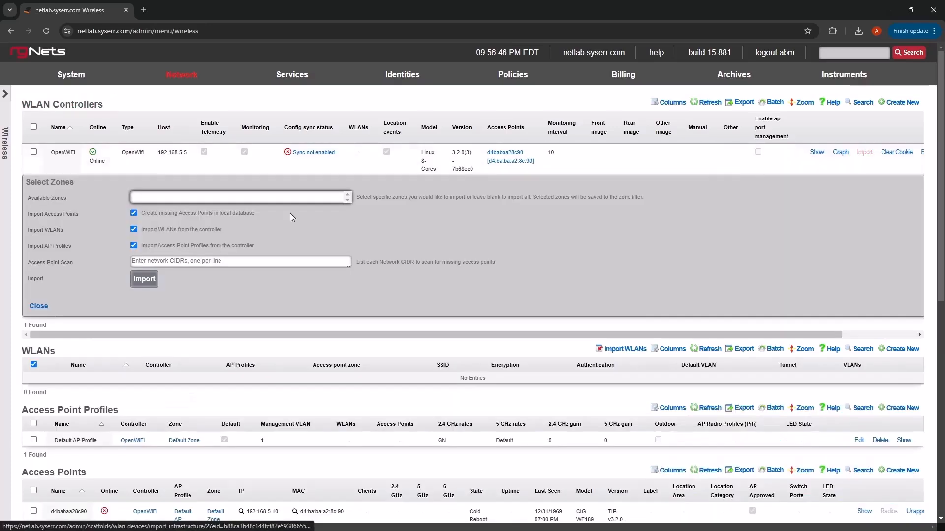
pyautogui.click(147, 284)
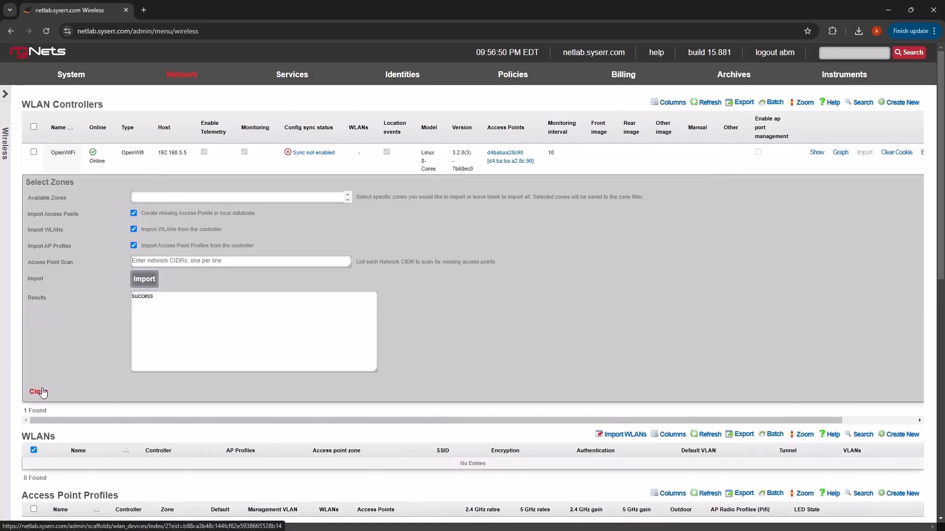
pyautogui.click(40, 391)
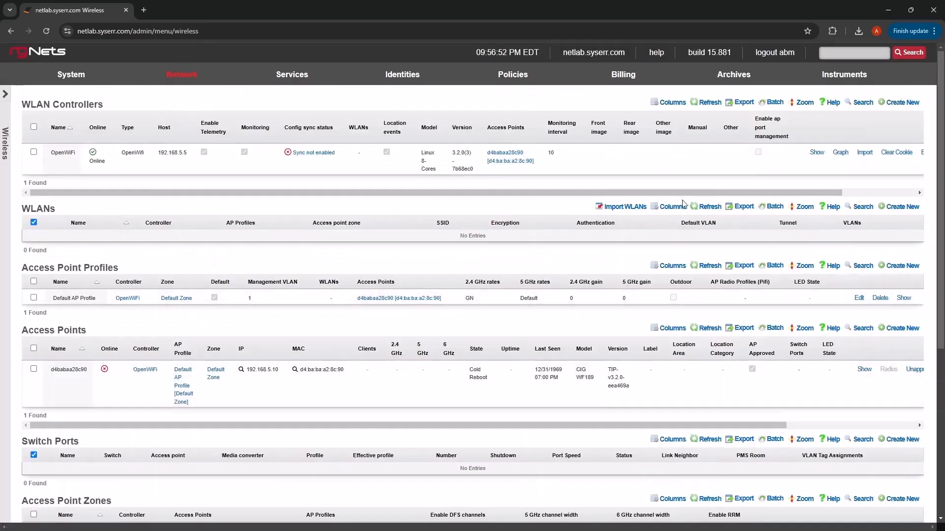
# Step: Generate the configuration diff for the OpenWiFi controller and enable its config synchronization with write memory on
pyautogui.click(318, 159)
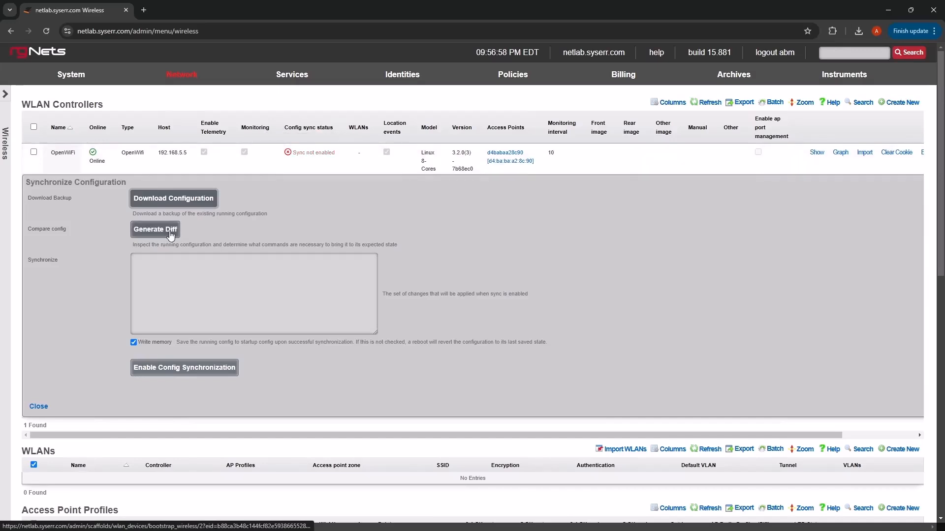
pyautogui.click(154, 232)
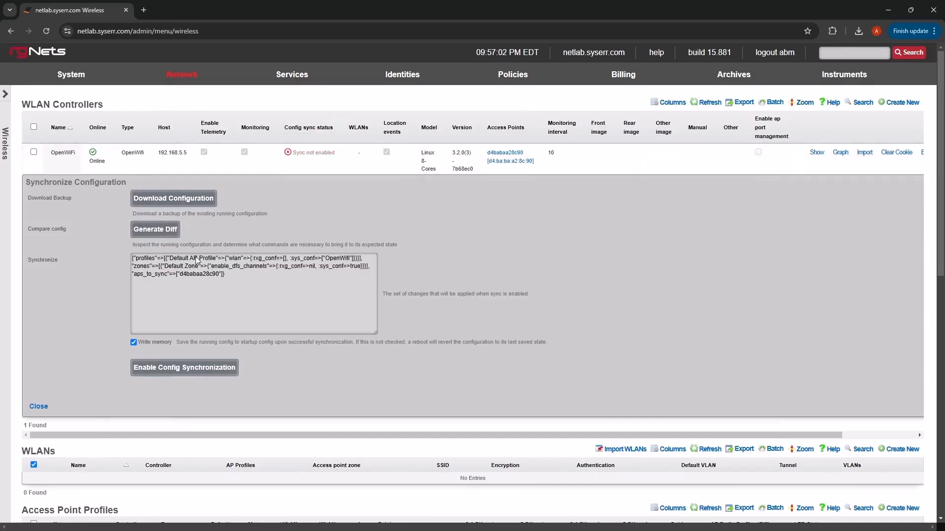
pyautogui.click(195, 371)
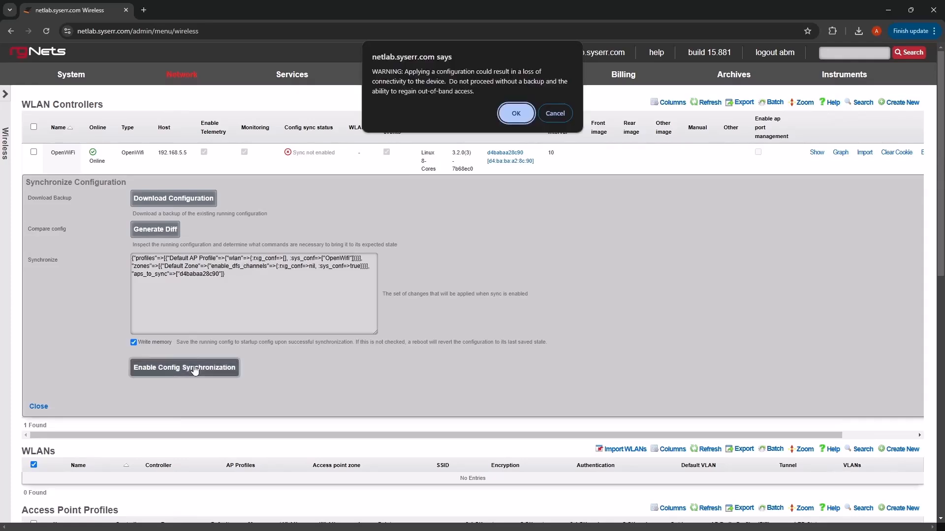
pyautogui.click(512, 115)
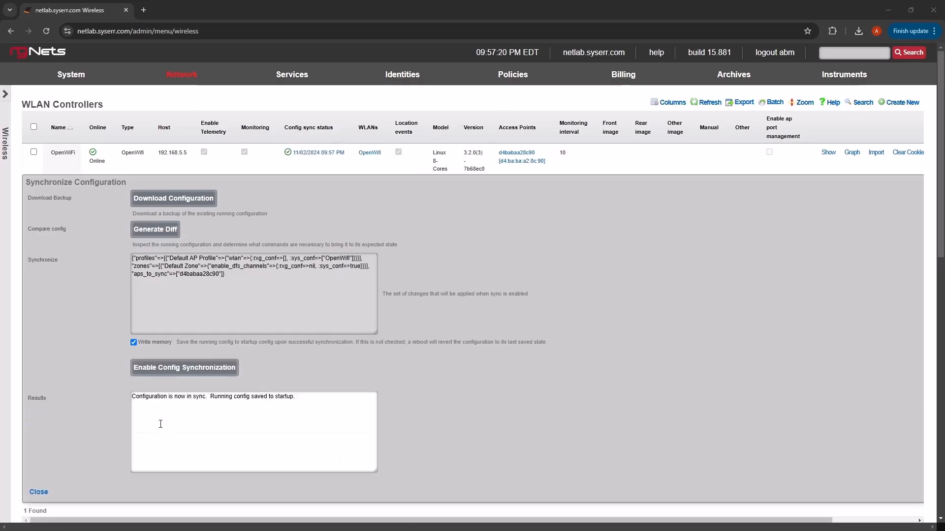
pyautogui.click(36, 491)
pyautogui.scroll(3, 365, 284)
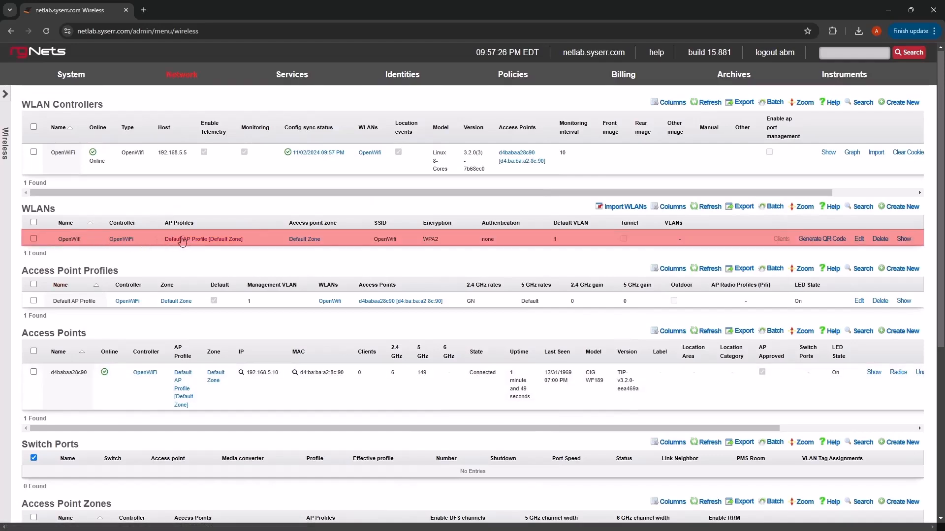
# Step: Start a new WLAN named OpenWiFi2 and assign it to the Default Zone
pyautogui.click(898, 206)
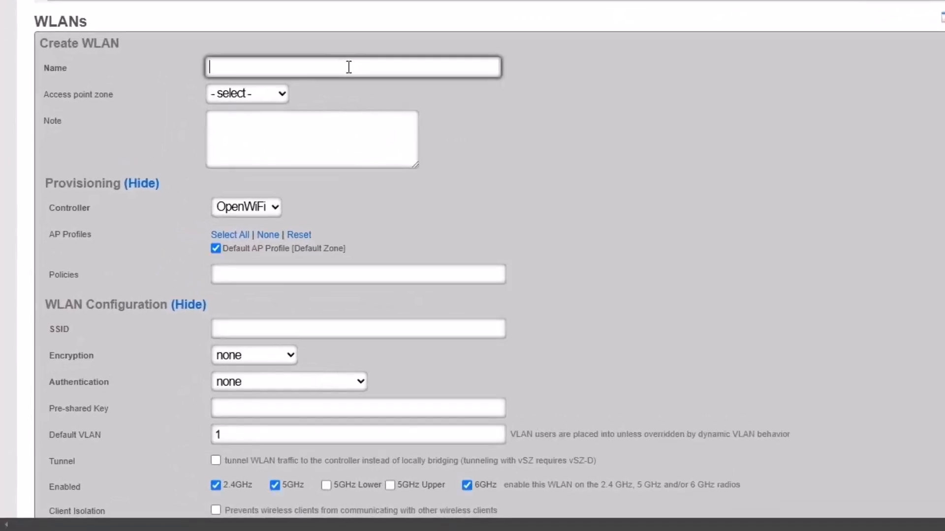
pyautogui.write('OpenWiFi2')
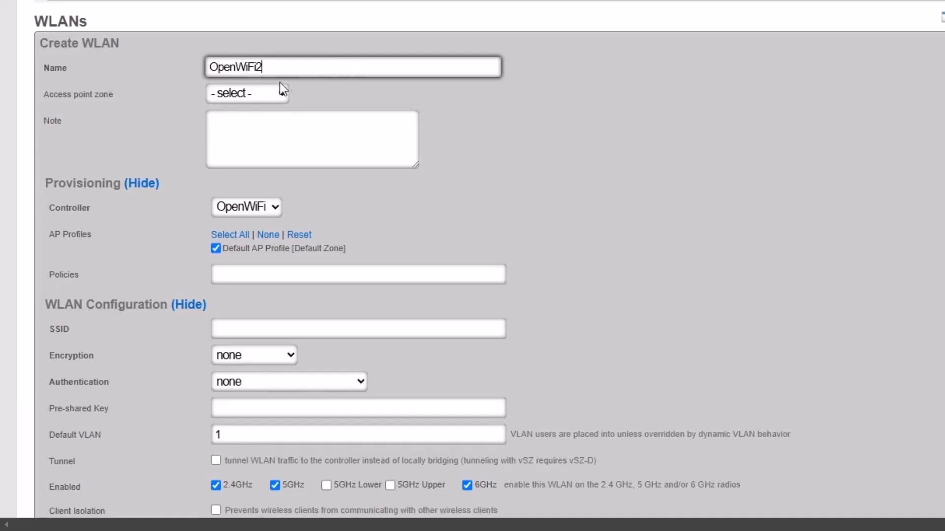
pyautogui.click(240, 92)
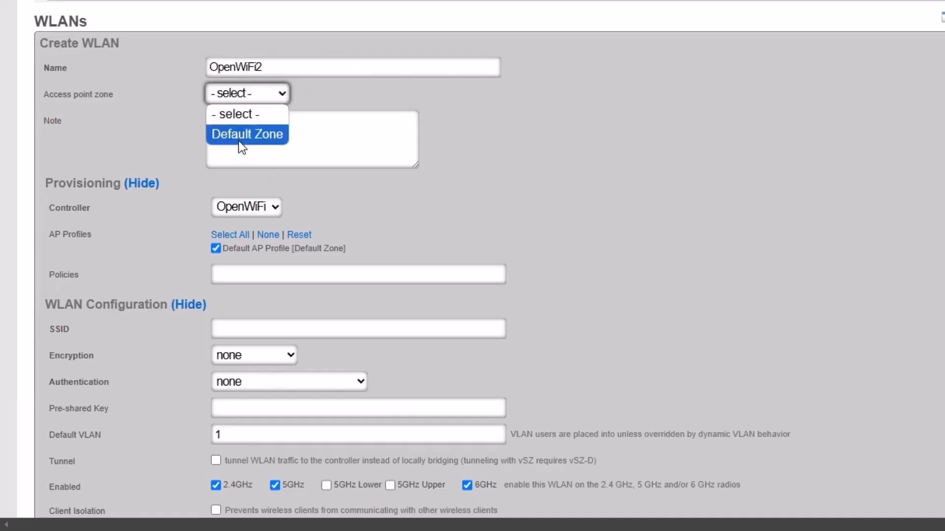
pyautogui.click(239, 141)
pyautogui.scroll(-3, 507, 212)
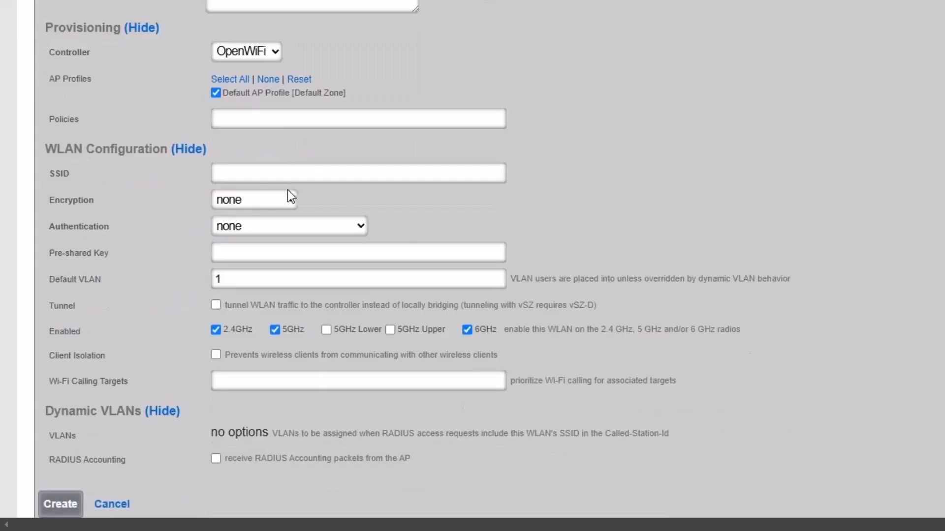
# Step: Set the WLAN's SSID to OW1, disable it on the 6 GHz radio and create it
pyautogui.click(285, 173)
pyautogui.write('OW1')
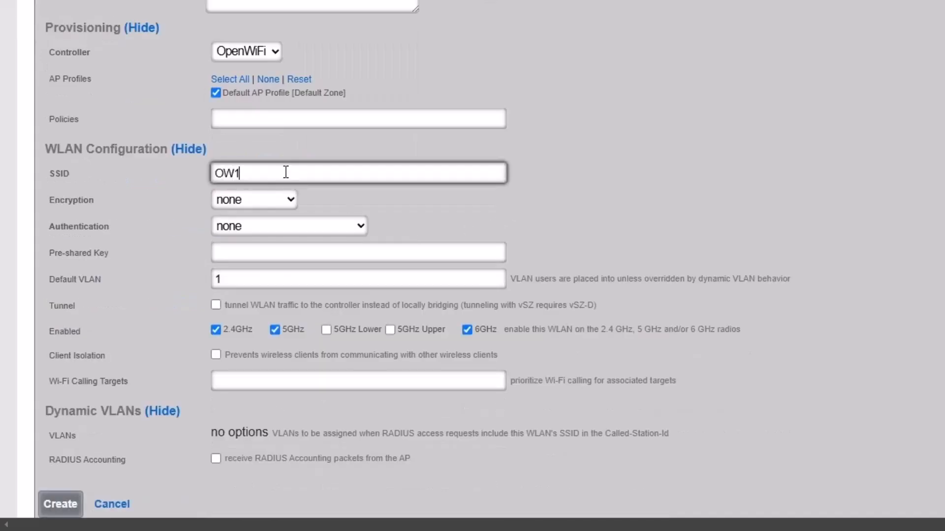
pyautogui.scroll(-3, 127, 333)
pyautogui.click(469, 176)
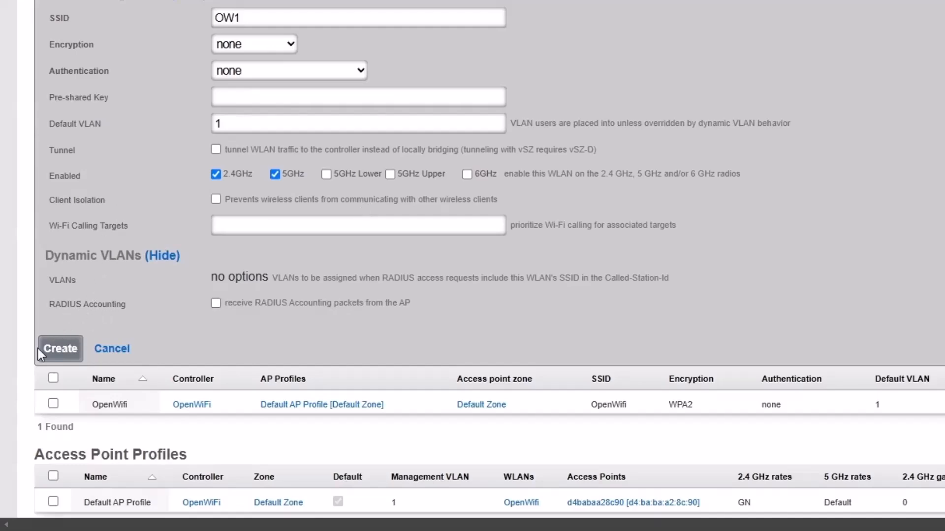
pyautogui.click(61, 349)
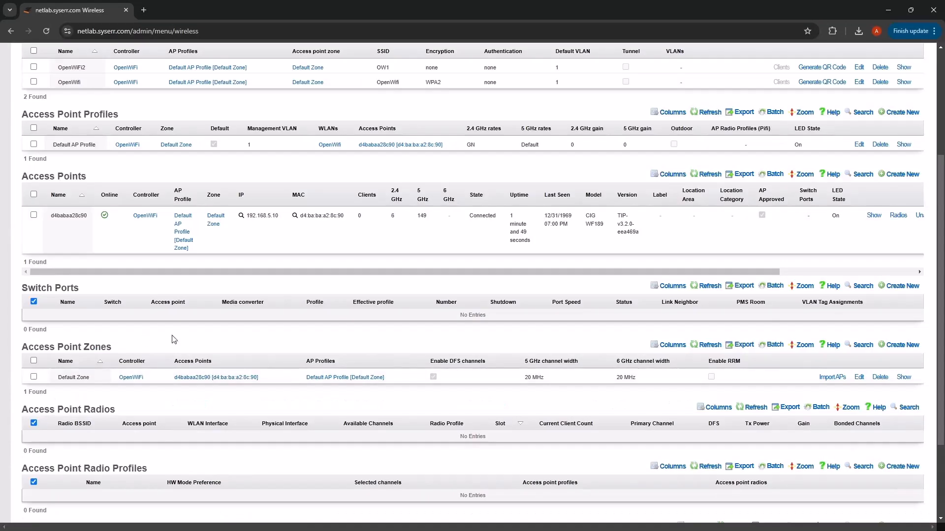
pyautogui.scroll(3, 162, 340)
pyautogui.moveTo(289, 156)
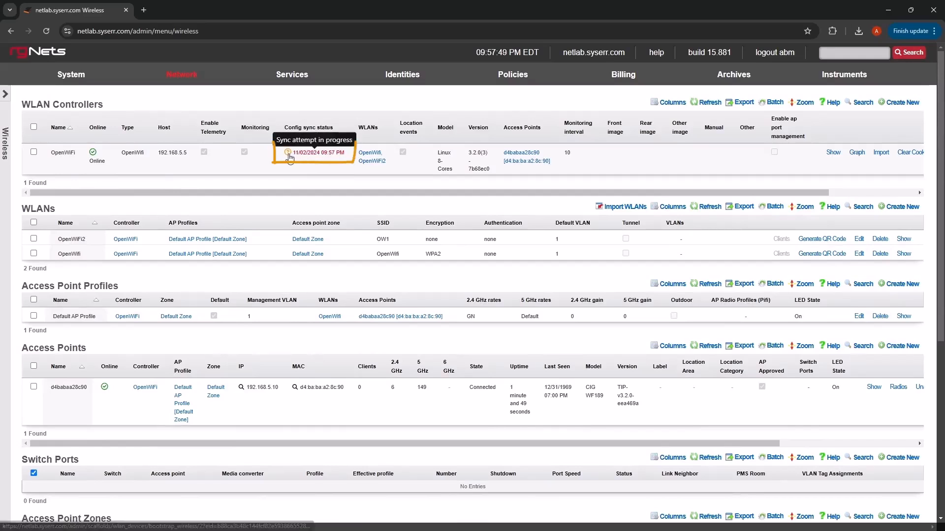